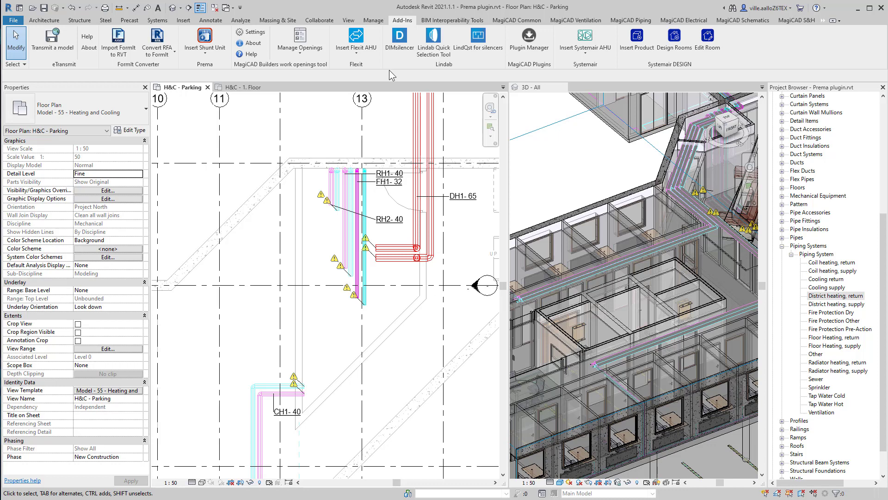
Show the Prema shunt commands, view the 1. Floor heating plan, then return to the Parking plan.
{"action": "left_click", "coordinate": [216, 58]}
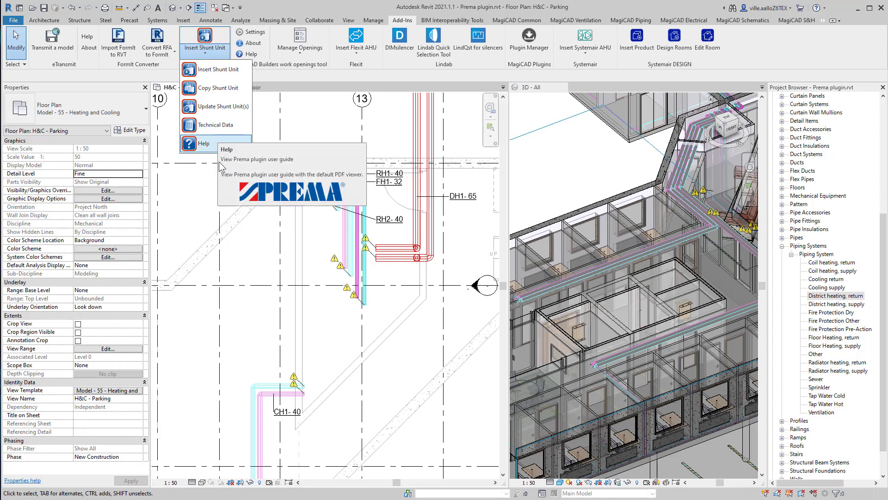
{"action": "scroll", "coordinate": [249, 251], "scroll_direction": "down", "scroll_amount": 1}
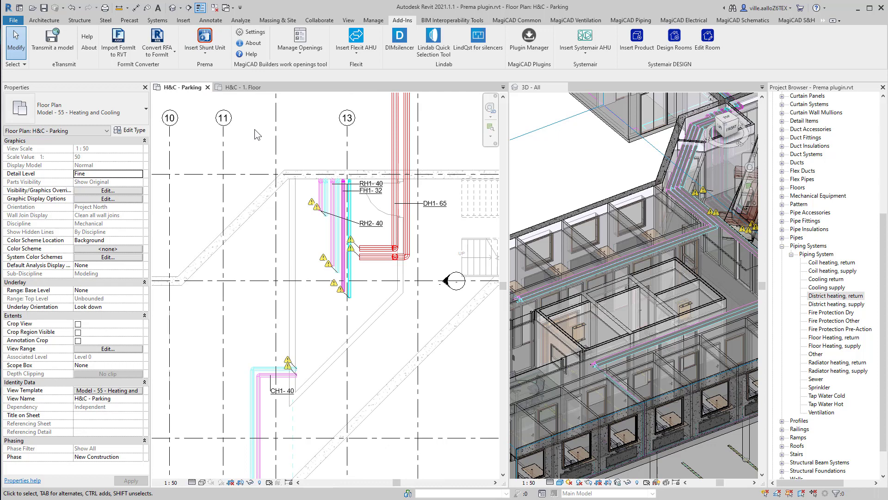
{"action": "left_click", "coordinate": [256, 90]}
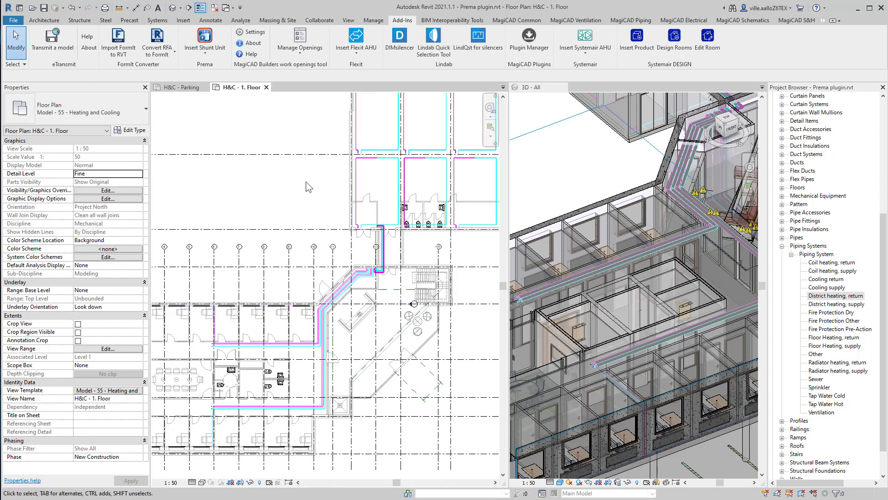
{"action": "left_click", "coordinate": [188, 86]}
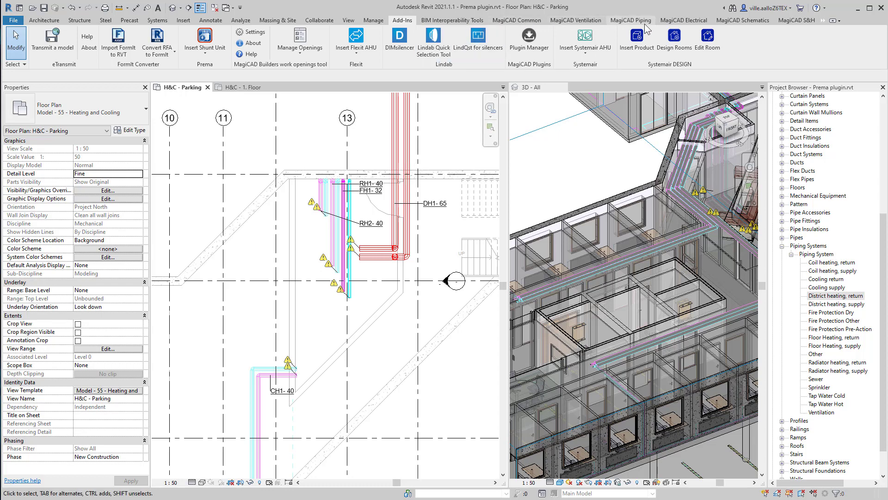
Run MagiCAD Heating/Cooling Balancing on the CH1-40 pipe network and update the results to the model.
{"action": "left_click", "coordinate": [631, 20]}
{"action": "left_click", "coordinate": [457, 44]}
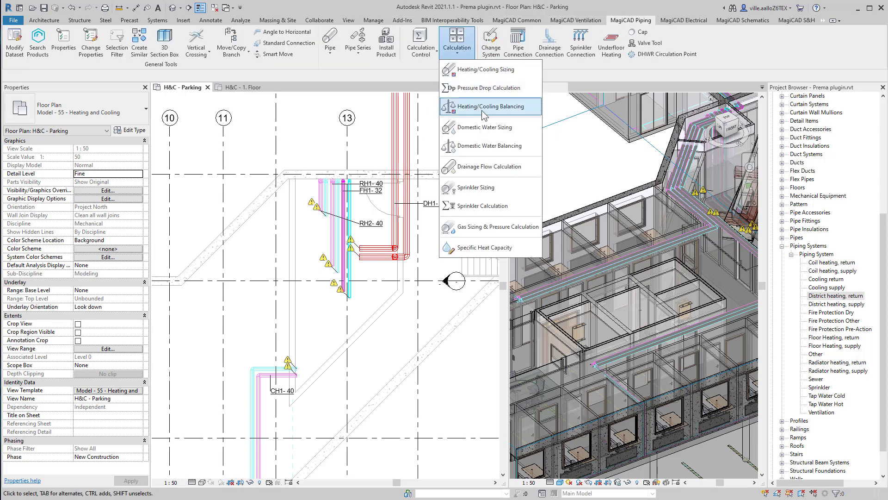
{"action": "left_click", "coordinate": [485, 113]}
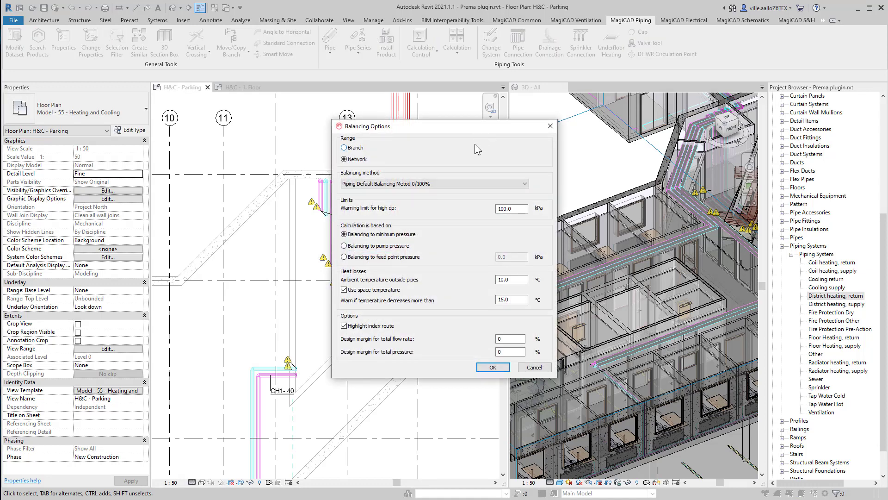
{"action": "left_click", "coordinate": [493, 367]}
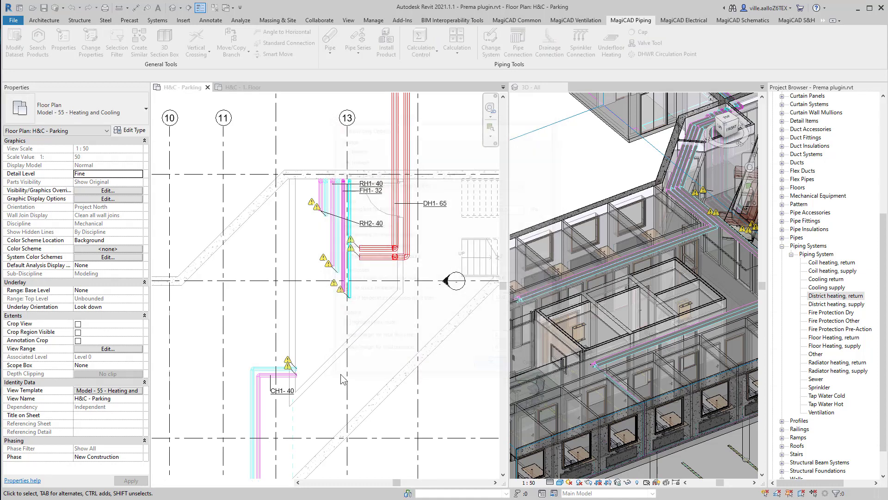
{"action": "left_click", "coordinate": [288, 375]}
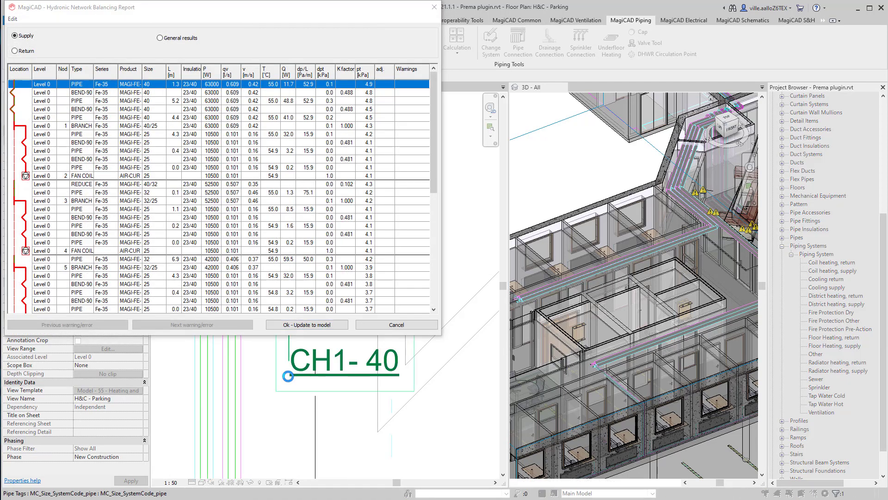
{"action": "left_click", "coordinate": [303, 324]}
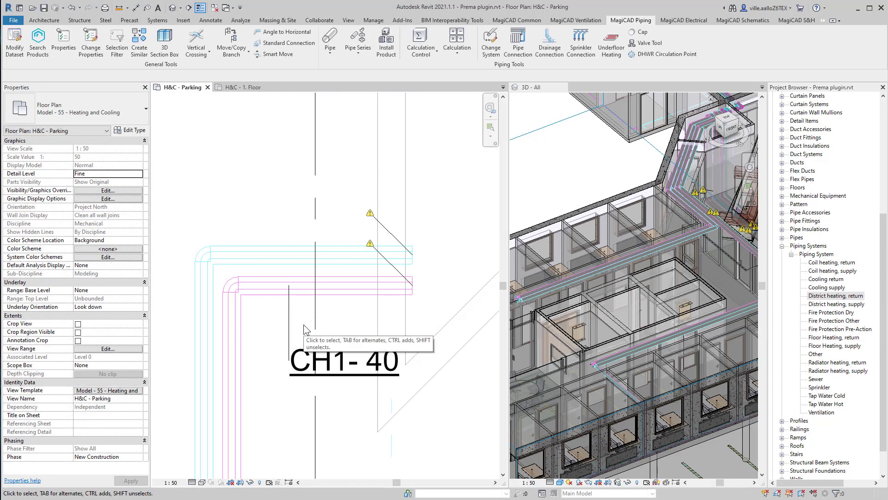
Zoom out and pan the Parking plan to show the RH1-40, FH1-32 and RH2-40 risers.
{"action": "scroll", "coordinate": [348, 368], "scroll_direction": "down", "scroll_amount": 2}
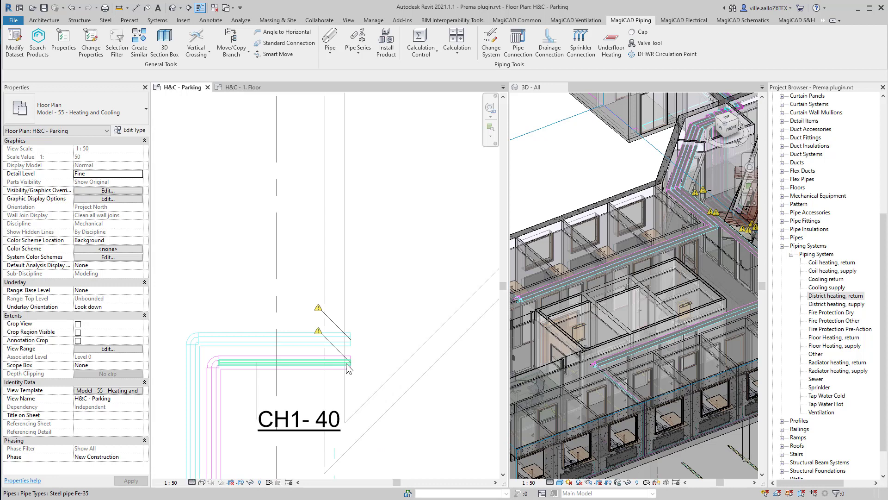
{"action": "scroll", "coordinate": [348, 368], "scroll_direction": "down", "scroll_amount": 4}
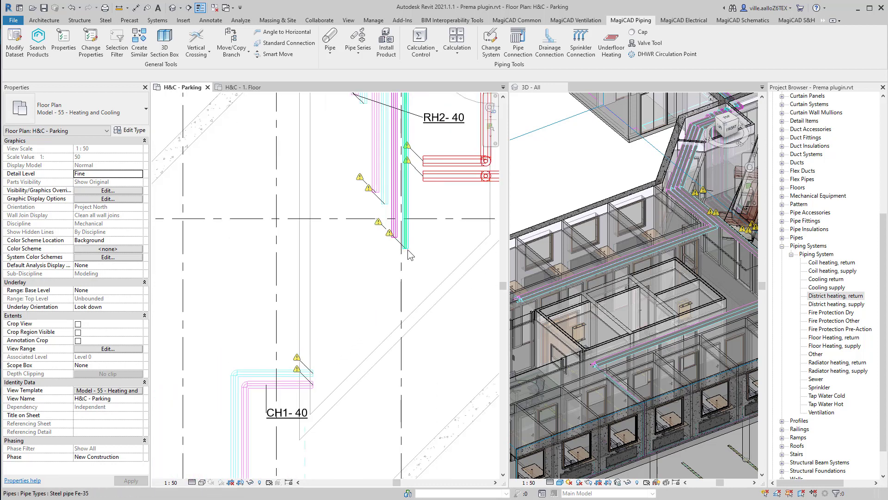
{"action": "middle_click_drag", "start_coordinate": [409, 254], "coordinate": [389, 309]}
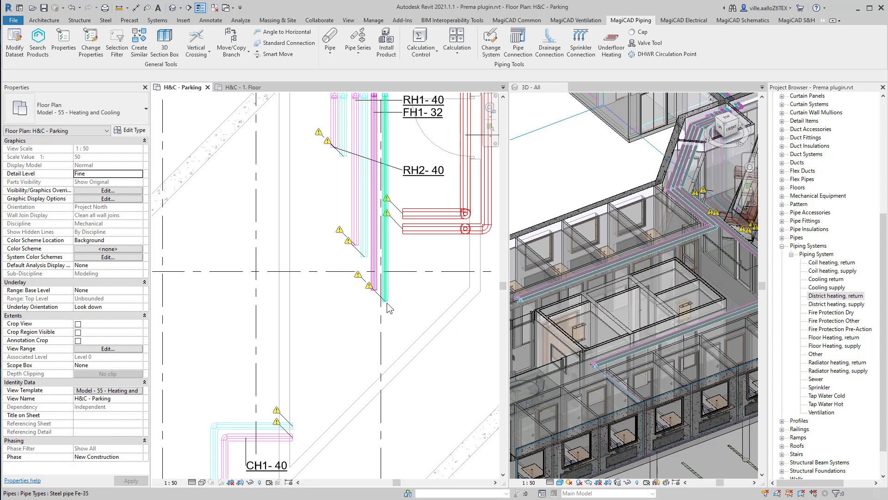
{"action": "middle_click_drag", "start_coordinate": [387, 307], "coordinate": [390, 339]}
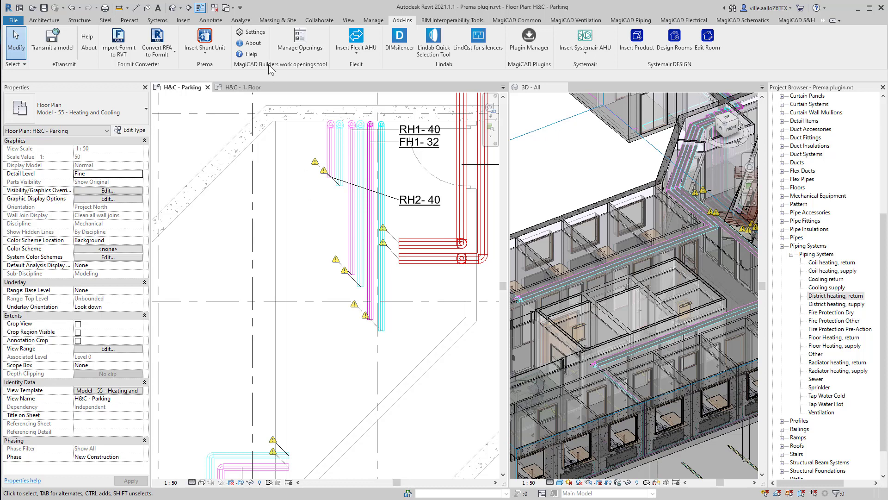
Start Insert Shunt Unit with DH1 S as primary supply and DH1 R as primary return.
{"action": "left_click", "coordinate": [221, 59]}
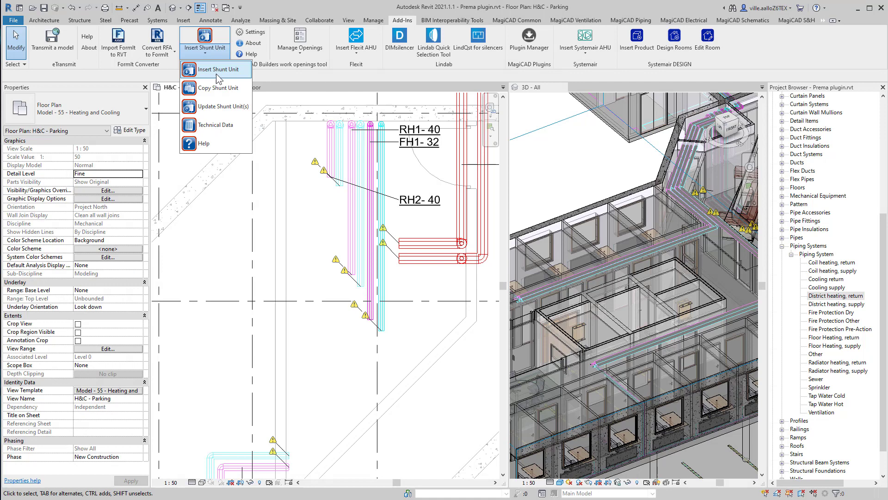
{"action": "left_click", "coordinate": [216, 74]}
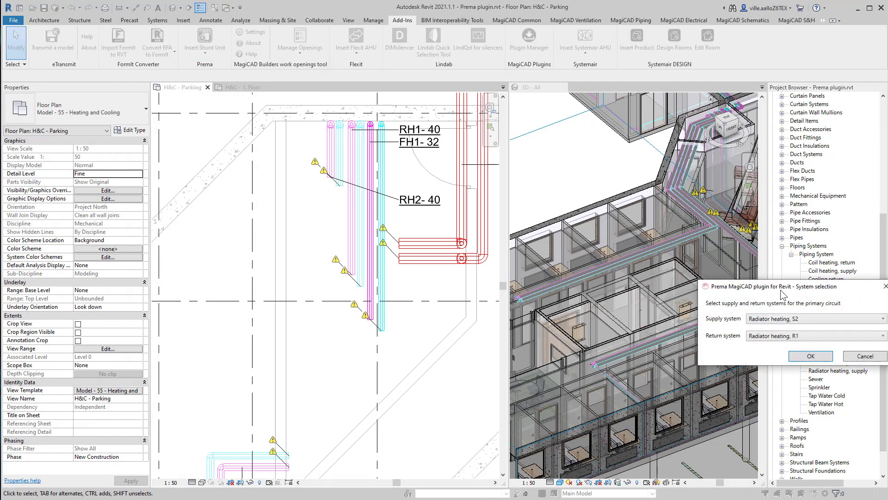
{"action": "left_click_drag", "start_coordinate": [782, 292], "coordinate": [541, 268]}
{"action": "left_click", "coordinate": [542, 293]}
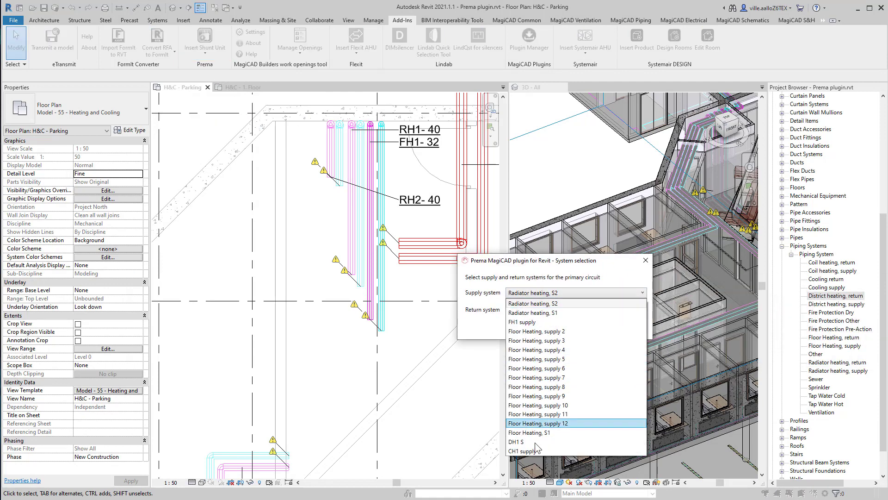
{"action": "left_click", "coordinate": [534, 440]}
{"action": "left_click", "coordinate": [529, 310]}
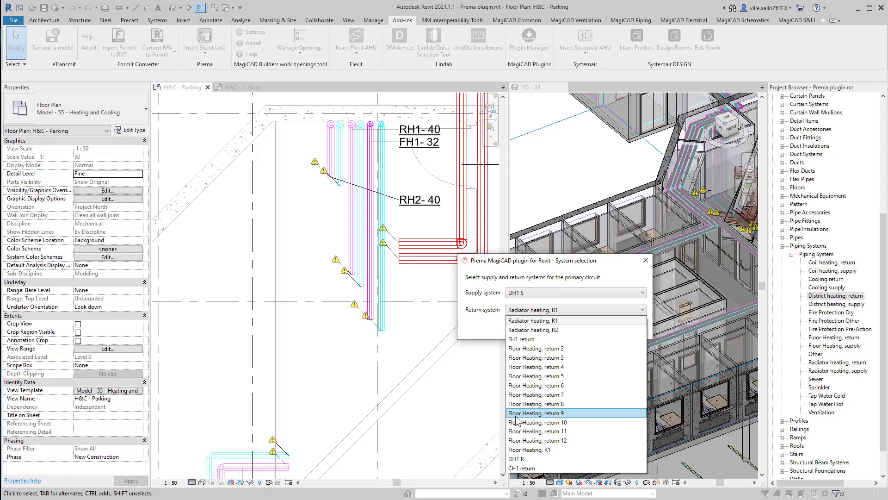
{"action": "left_click", "coordinate": [529, 447]}
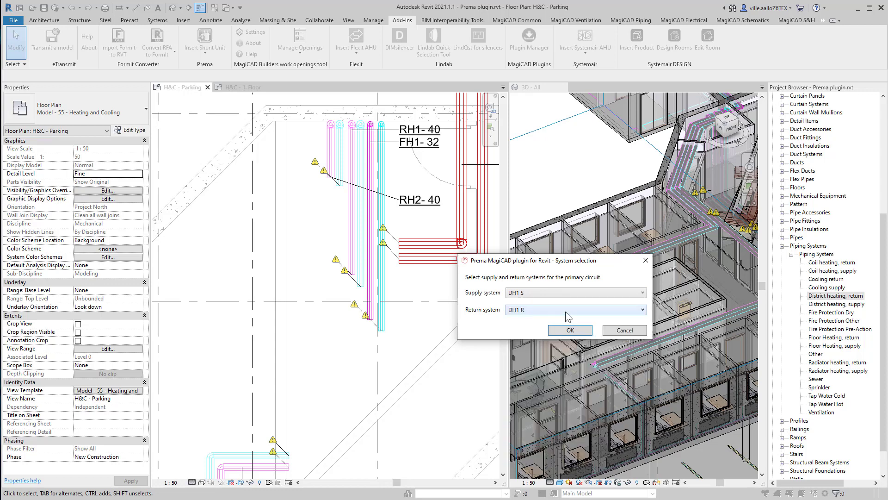
{"action": "left_click", "coordinate": [570, 330]}
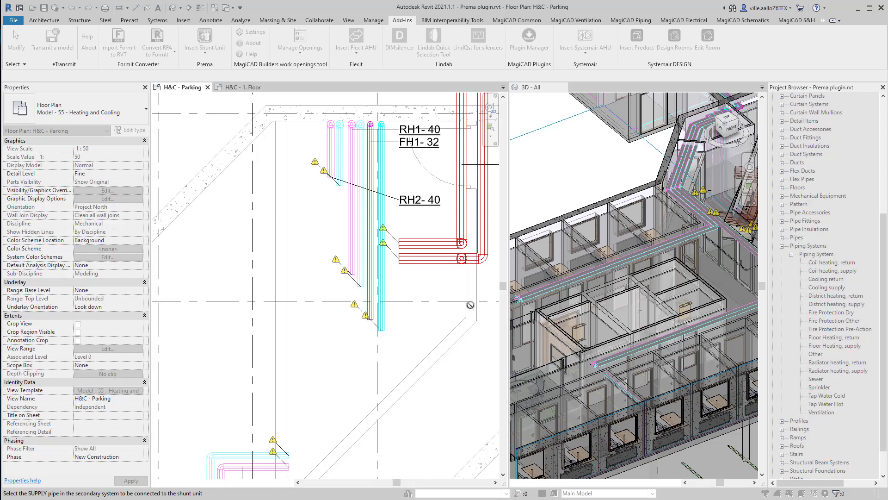
Pick the riser pipe in the plan to place the new shunt unit.
{"action": "left_click", "coordinate": [339, 178]}
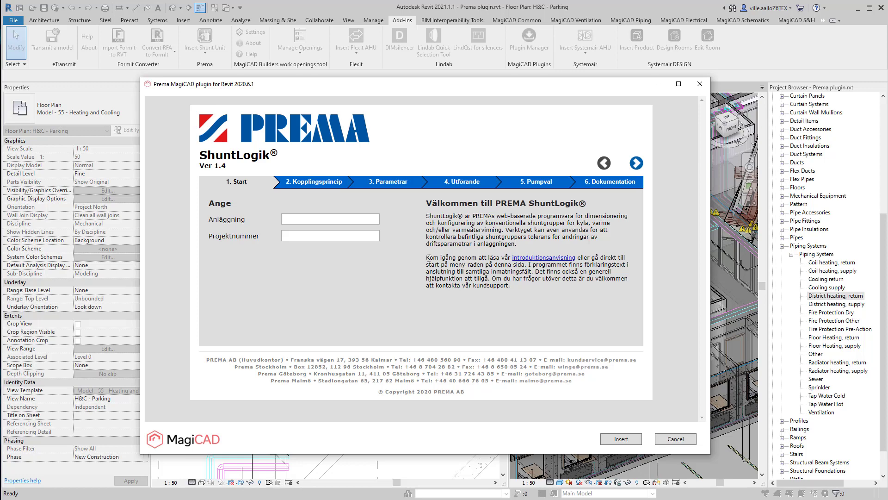
Select the SR-2 coupling principle and advance to the 3. Parametrar step.
{"action": "left_click", "coordinate": [303, 183]}
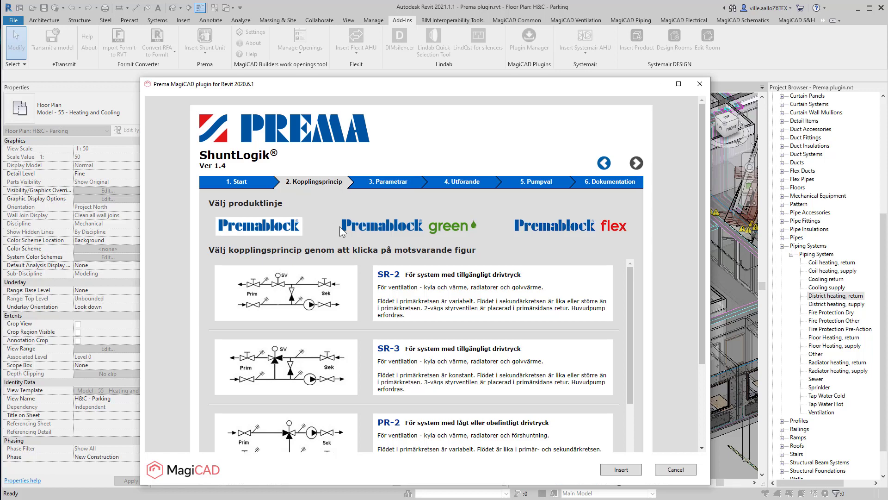
{"action": "mouse_move", "coordinate": [388, 239]}
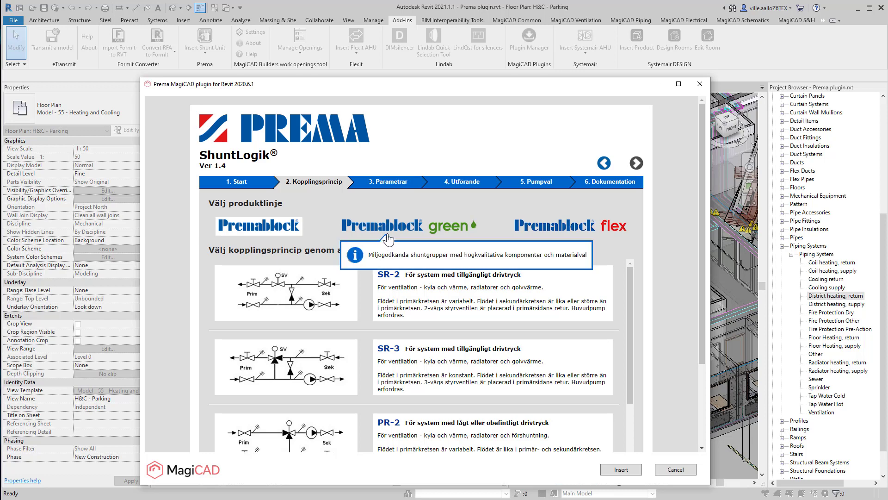
{"action": "mouse_move", "coordinate": [532, 229]}
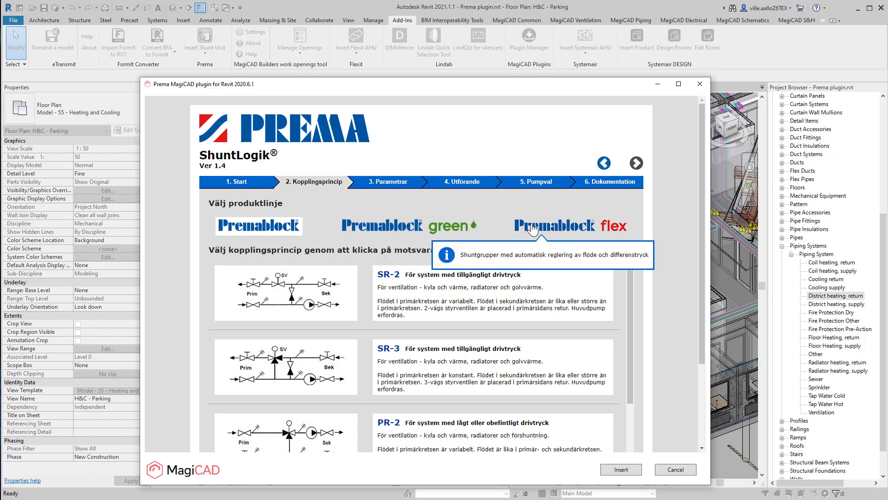
{"action": "left_click", "coordinate": [495, 293]}
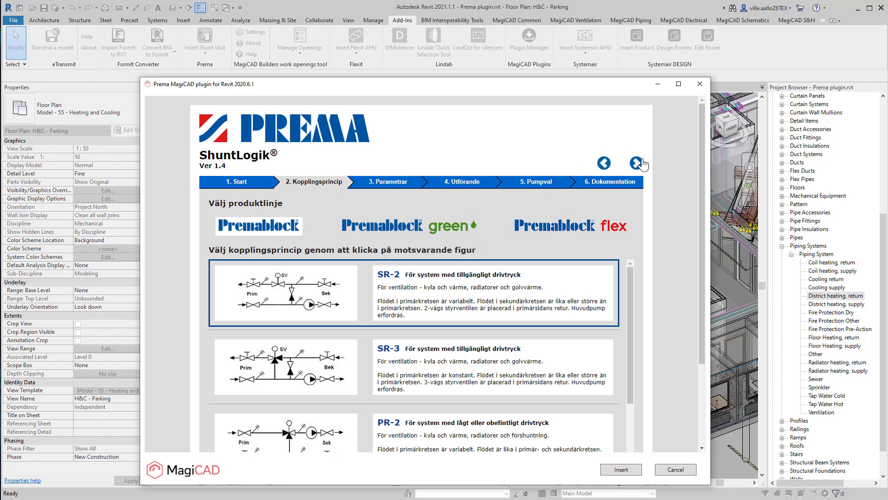
{"action": "left_click", "coordinate": [636, 163]}
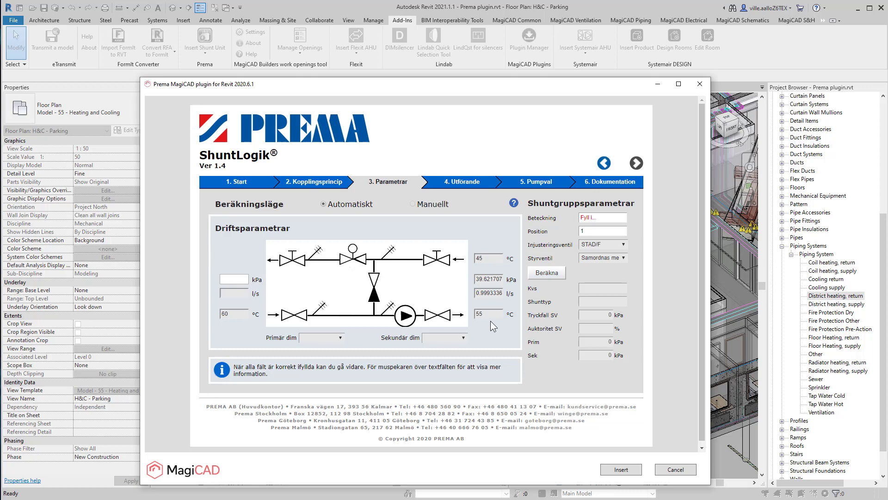
Enter 25 kPa as the available primary-circuit differential pressure.
{"action": "left_click", "coordinate": [235, 280]}
{"action": "mouse_move", "coordinate": [238, 282]}
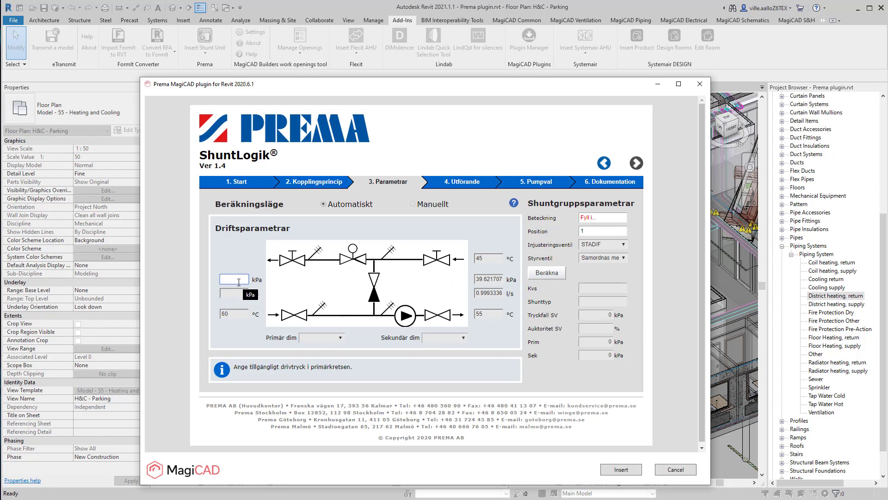
{"action": "type", "text": "25"}
Name the unit SHUNT1, calculate it (Kvs 6.3, DN032/DN040), and go to Utförande.
{"action": "left_click", "coordinate": [608, 218]}
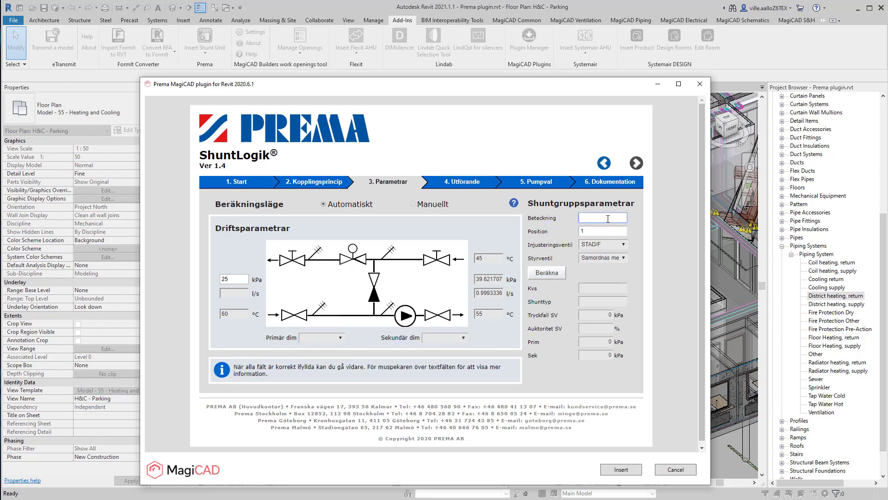
{"action": "type", "text": "SHUNT1"}
{"action": "key", "text": "Tab"}
{"action": "left_click", "coordinate": [560, 274]}
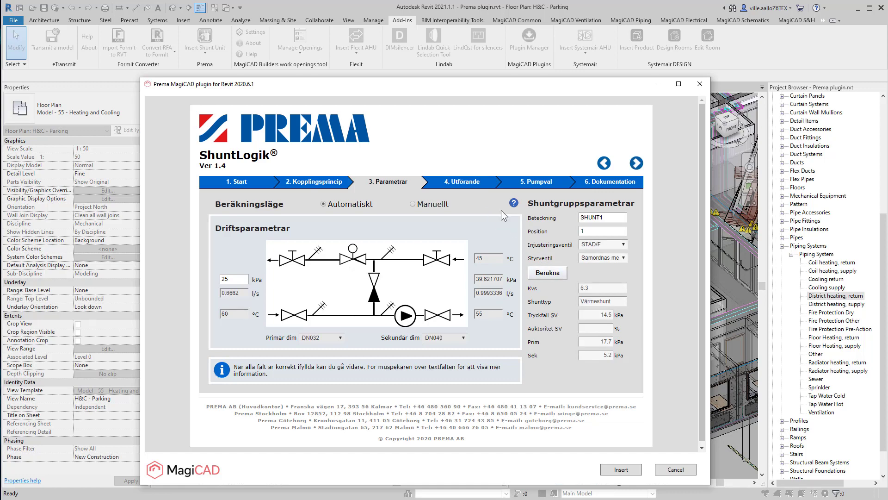
{"action": "left_click", "coordinate": [467, 185]}
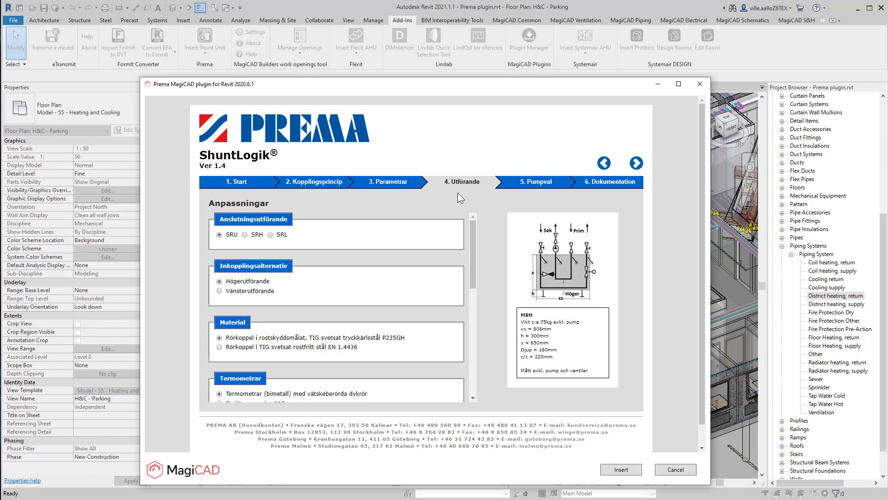
Step through 5. Pumpval to the 6. Dokumentation report for SHUNT1.
{"action": "left_click", "coordinate": [527, 188]}
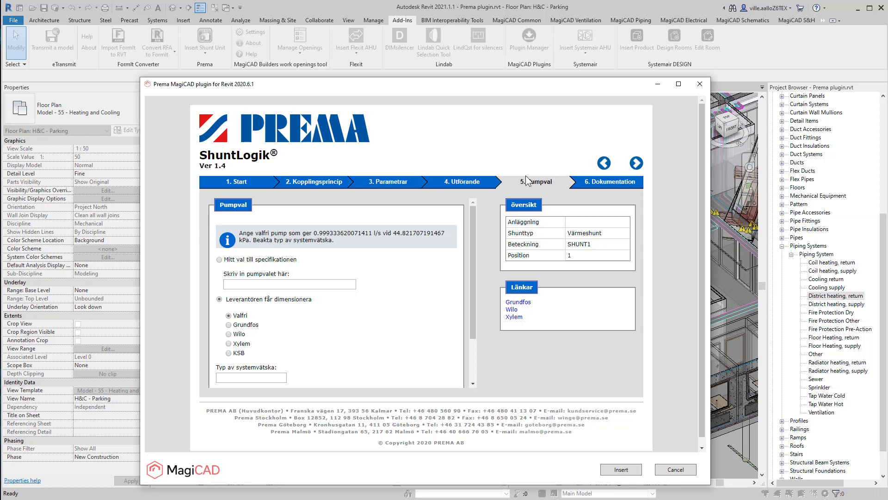
{"action": "left_click", "coordinate": [605, 187]}
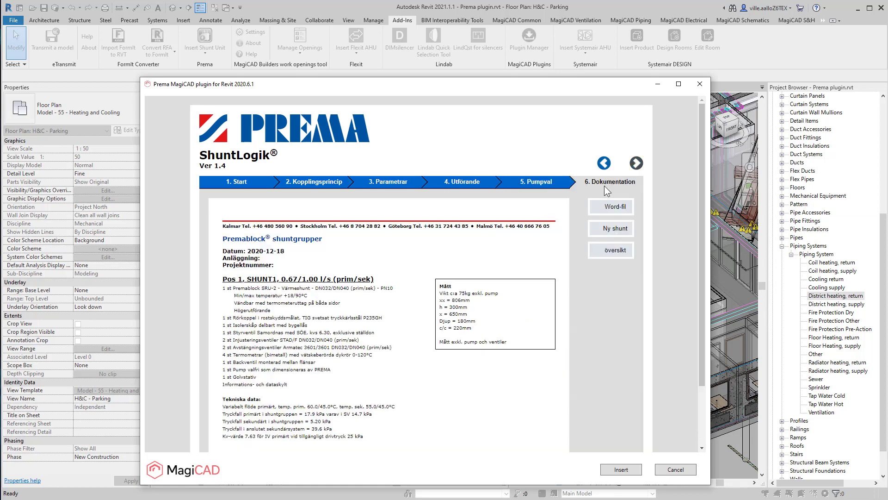
Insert the SRU-2-32-40 shunt unit, rotated upright with Space, beside the risers on the Parking plan.
{"action": "left_click", "coordinate": [622, 469]}
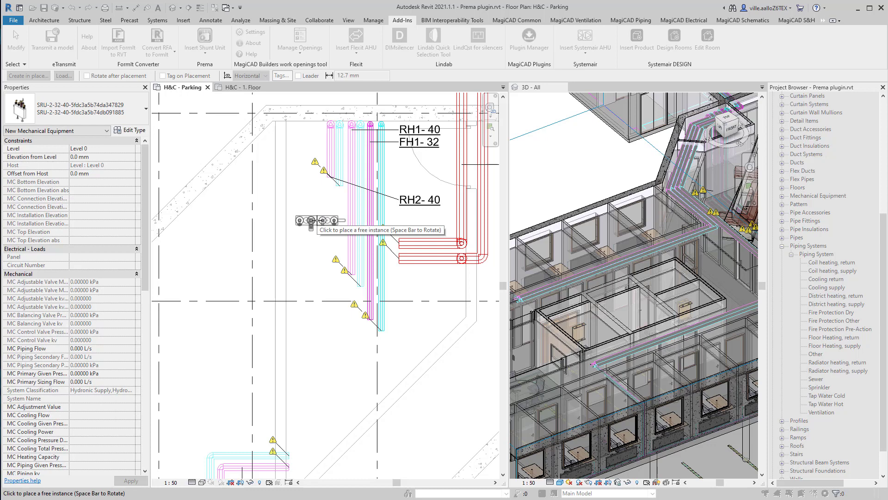
{"action": "key", "text": "space"}
{"action": "scroll", "coordinate": [308, 210], "scroll_direction": "up", "scroll_amount": 3}
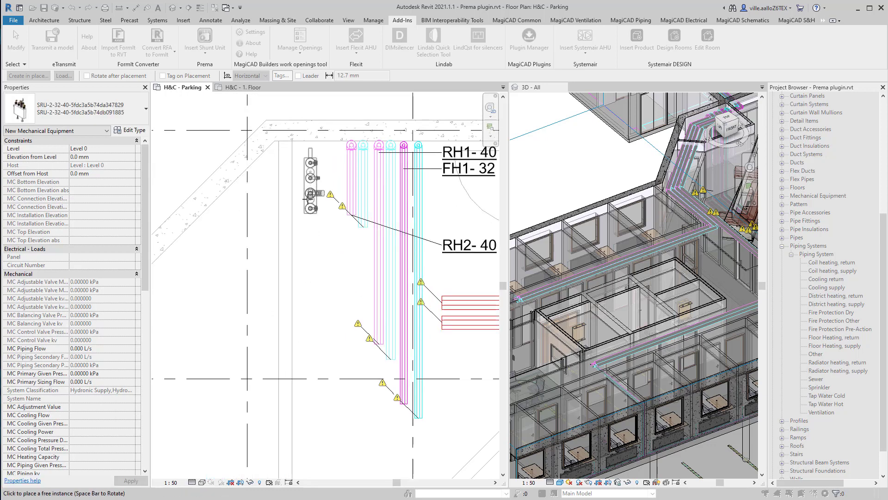
{"action": "scroll", "coordinate": [307, 198], "scroll_direction": "up", "scroll_amount": 2}
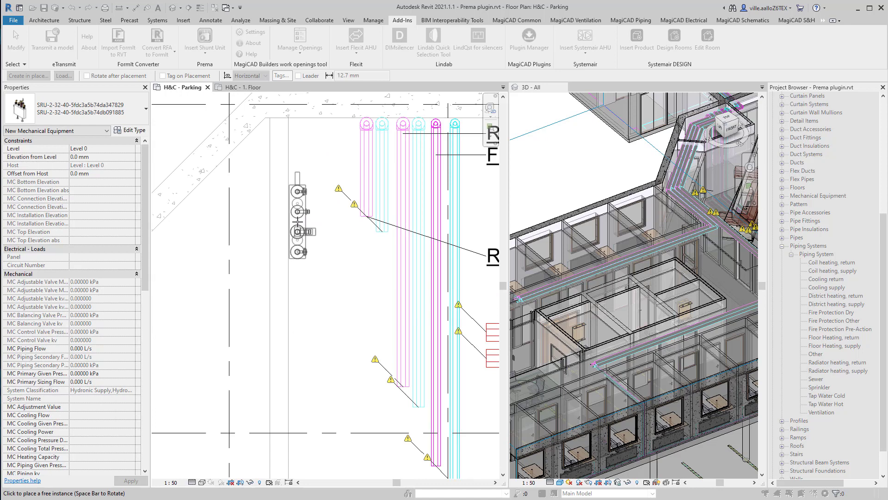
{"action": "left_click", "coordinate": [298, 222]}
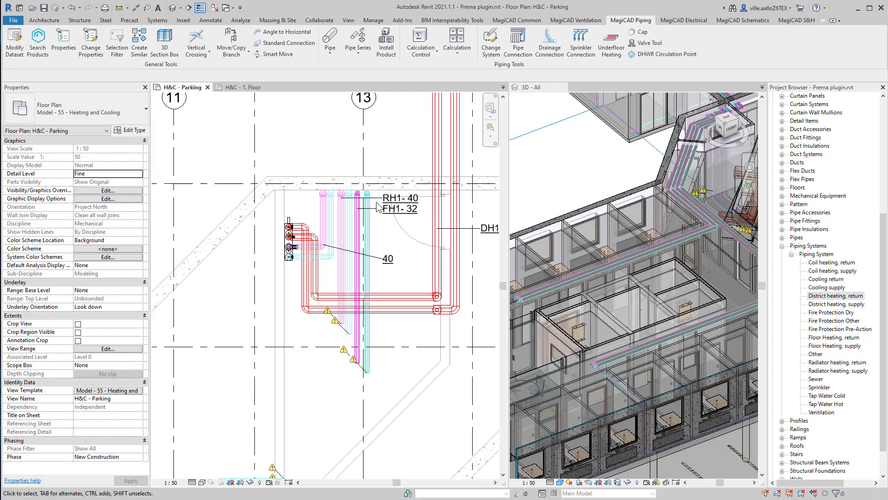
Start Copy Shunt Unit from the Add-Ins tab and pick SHUNT1 as the source.
{"action": "left_click", "coordinate": [410, 20]}
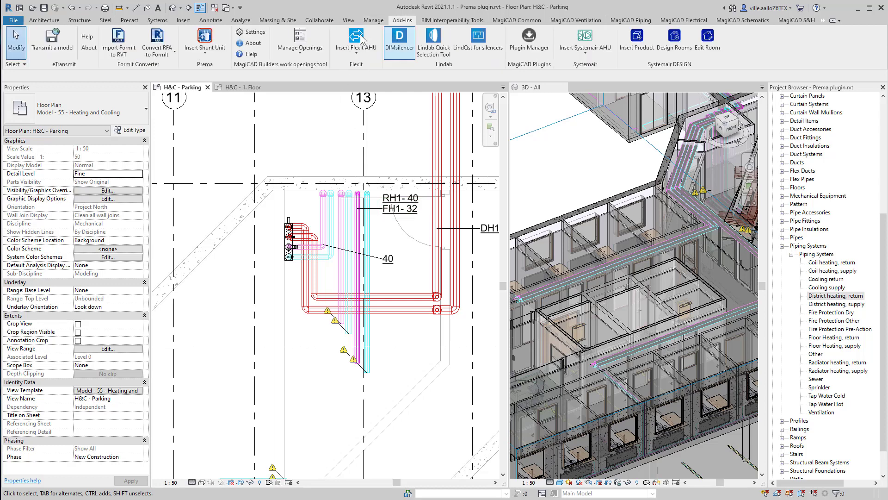
{"action": "left_click", "coordinate": [205, 51]}
{"action": "left_click", "coordinate": [228, 92]}
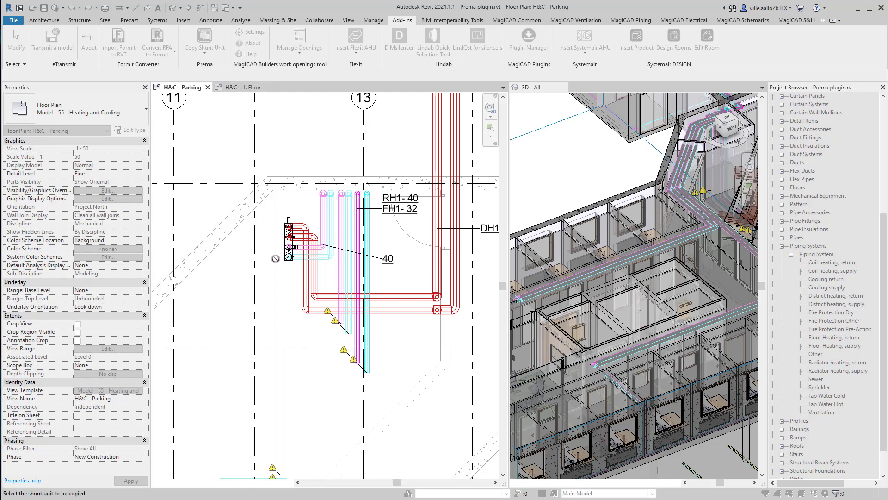
{"action": "scroll", "coordinate": [275, 258], "scroll_direction": "up", "scroll_amount": 2}
{"action": "left_click", "coordinate": [289, 254]}
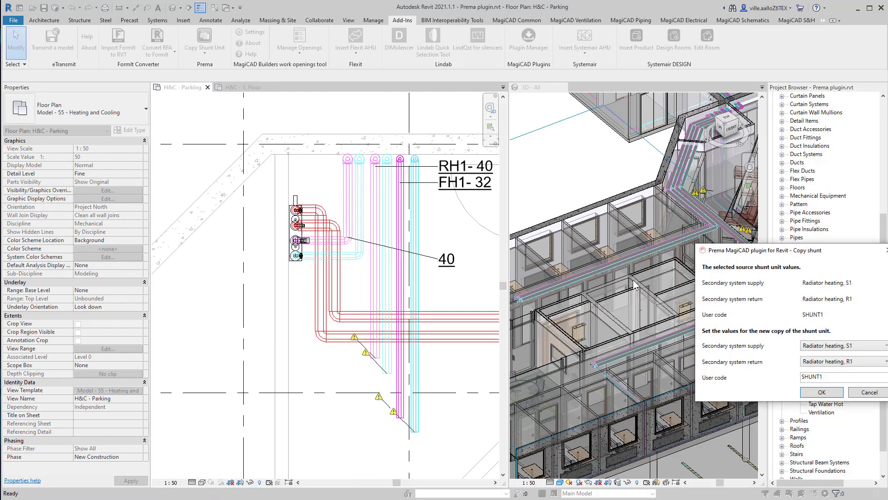
{"action": "left_click_drag", "start_coordinate": [731, 255], "coordinate": [557, 237]}
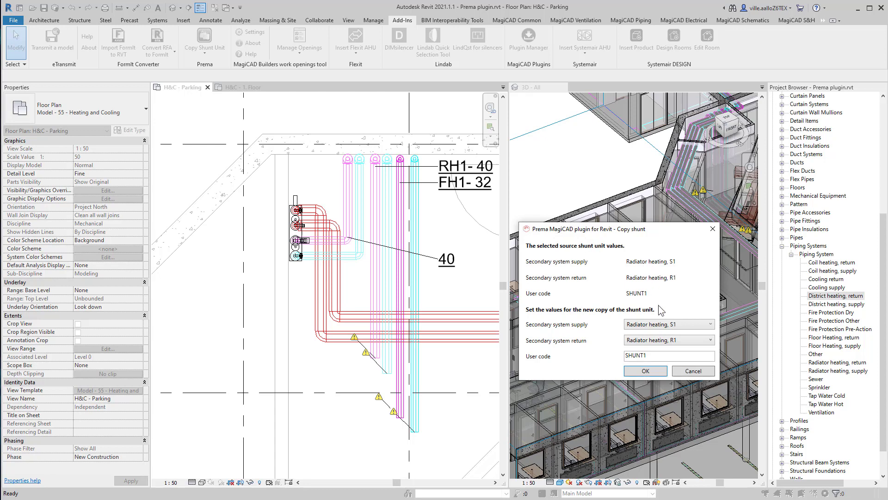
Set the copy's user code to SHUNT2 with Radiator heating S2 supply and R2 return, and confirm.
{"action": "left_click", "coordinate": [665, 357]}
{"action": "key", "text": "BackSpace"}
{"action": "type", "text": "2"}
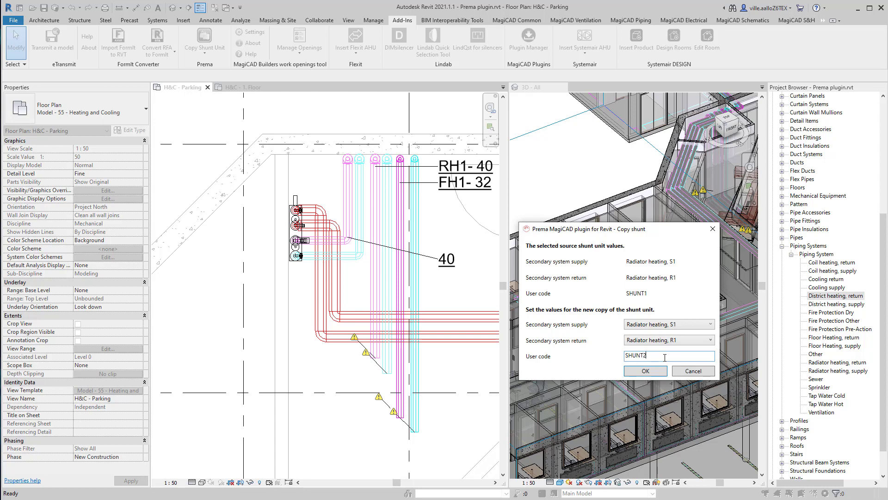
{"action": "left_click", "coordinate": [665, 326]}
{"action": "left_click", "coordinate": [668, 339]}
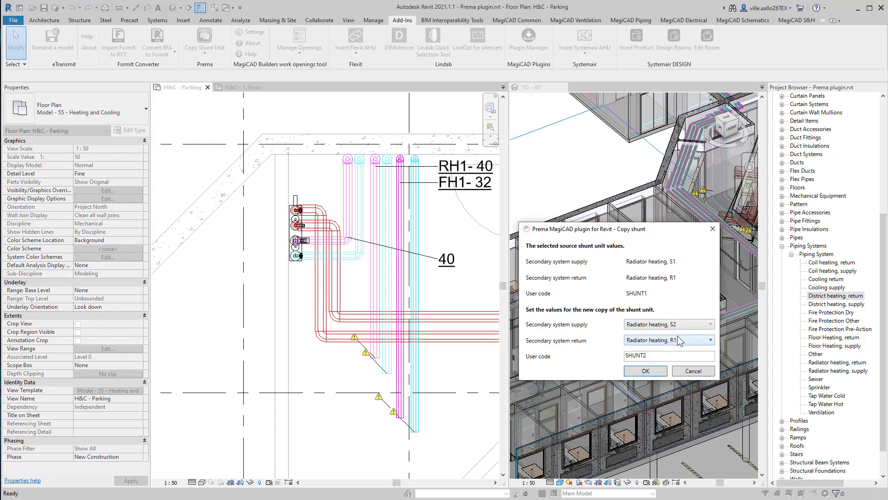
{"action": "left_click", "coordinate": [677, 346]}
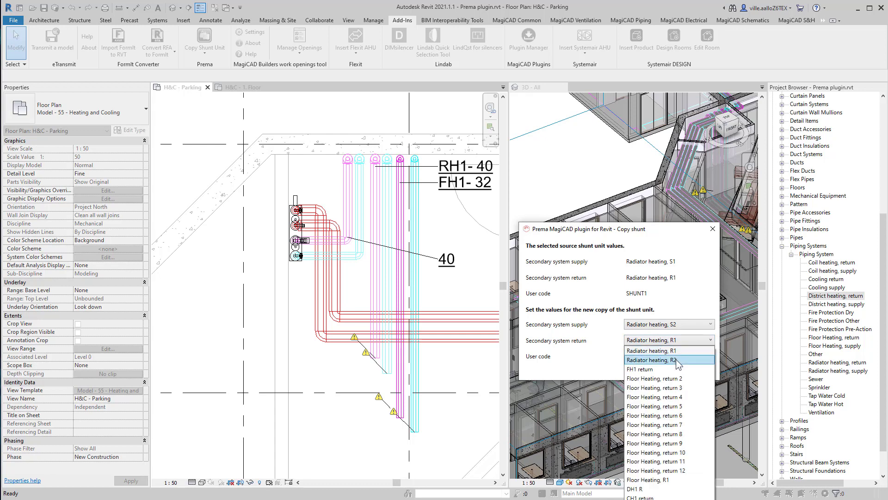
{"action": "left_click", "coordinate": [677, 360]}
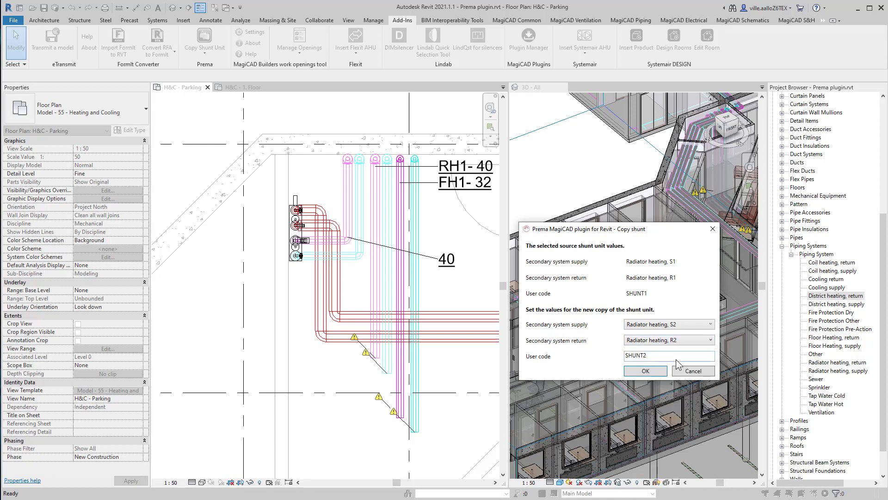
{"action": "left_click", "coordinate": [657, 373]}
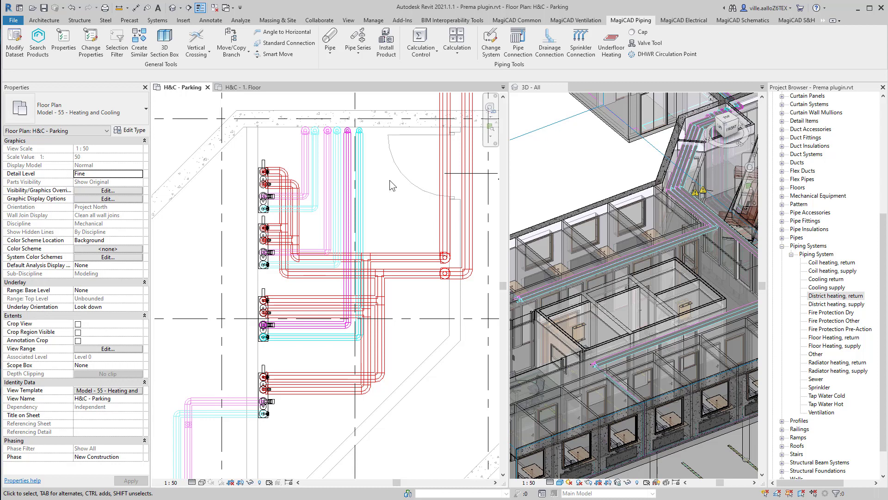
Run MagiCAD Heating/Cooling Balancing with the default options and scroll through the report.
{"action": "left_click", "coordinate": [456, 50]}
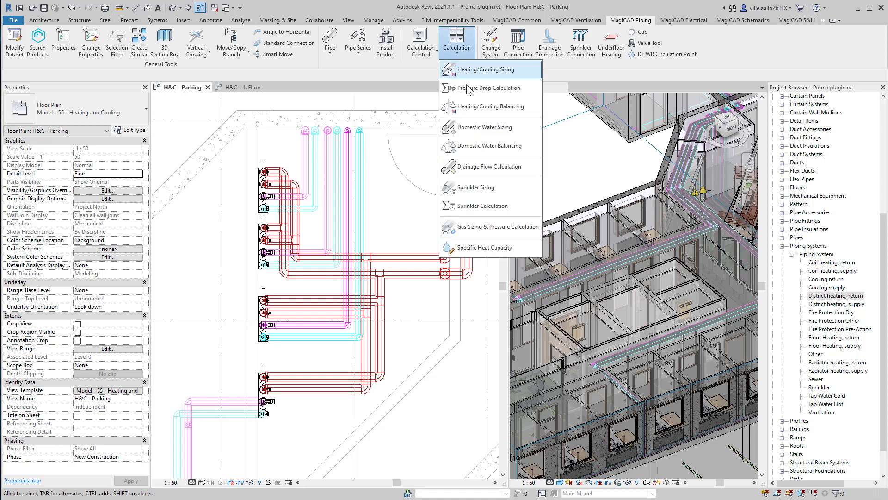
{"action": "left_click", "coordinate": [478, 112]}
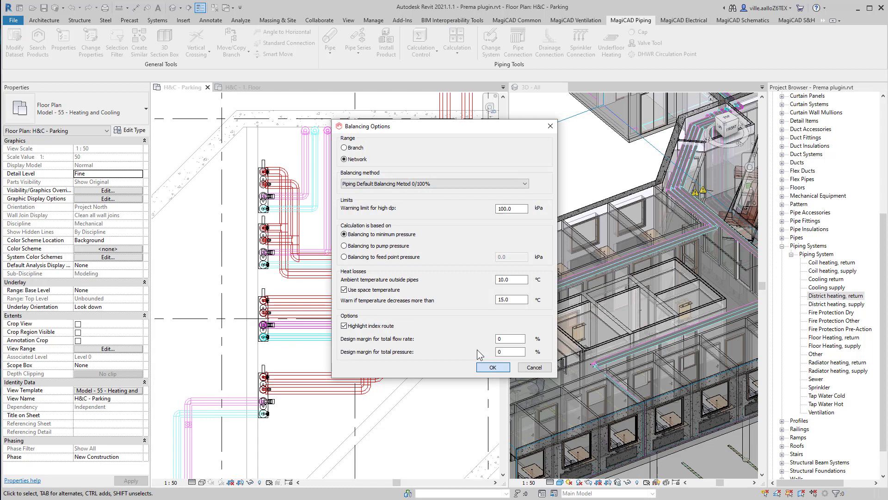
{"action": "left_click", "coordinate": [492, 367]}
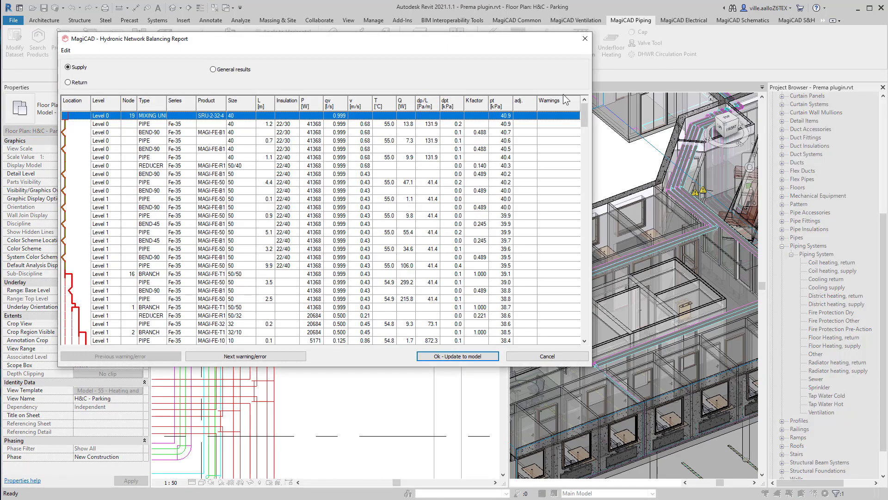
{"action": "left_click_drag", "start_coordinate": [584, 110], "coordinate": [574, 344]}
{"action": "scroll", "coordinate": [542, 282], "scroll_direction": "up", "scroll_amount": 2}
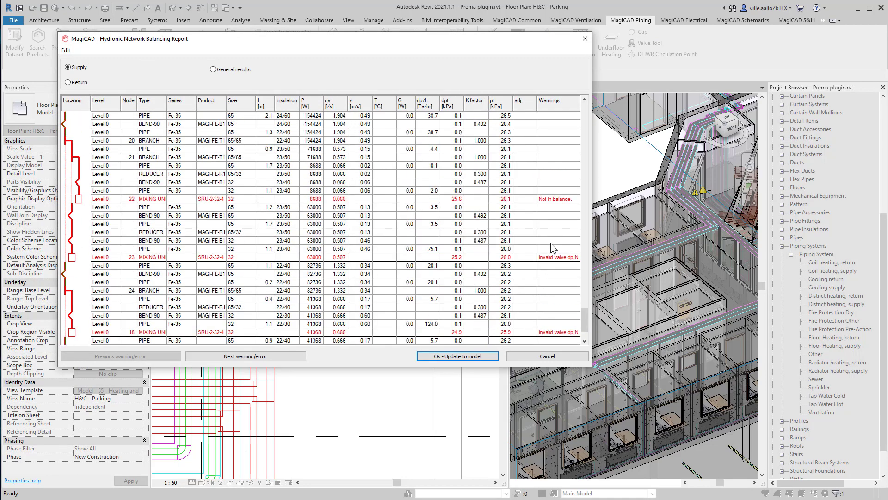
{"action": "scroll", "coordinate": [563, 204], "scroll_direction": "down", "scroll_amount": 1}
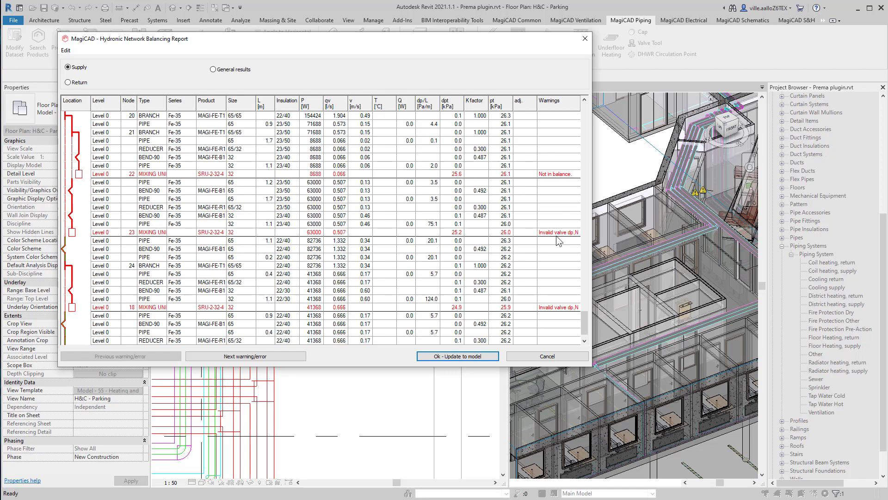
{"action": "scroll", "coordinate": [556, 234], "scroll_direction": "down", "scroll_amount": 1}
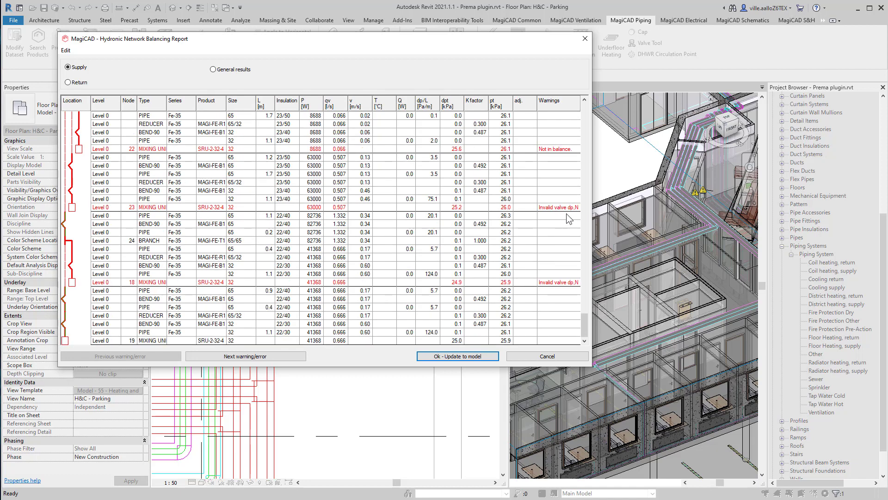
Highlight the node 18 mixing unit in the drawing and move the report aside to see the plan.
{"action": "left_click", "coordinate": [544, 339]}
{"action": "right_click", "coordinate": [560, 283]}
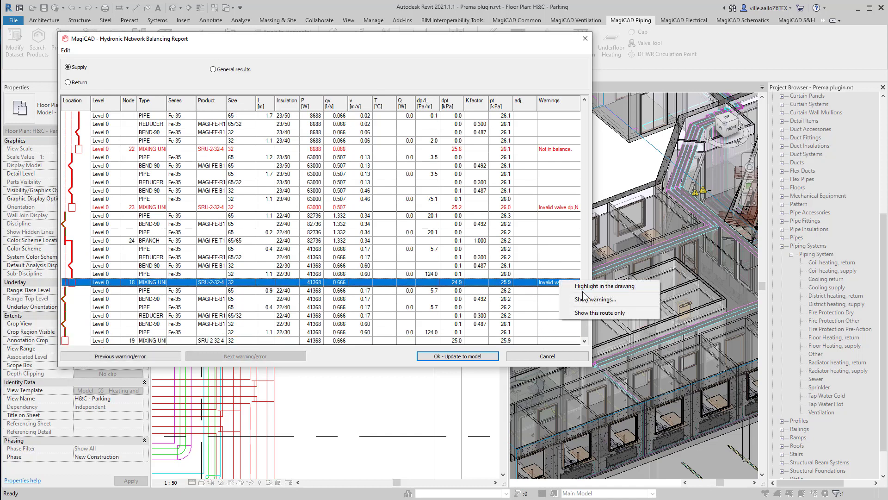
{"action": "left_click", "coordinate": [585, 286]}
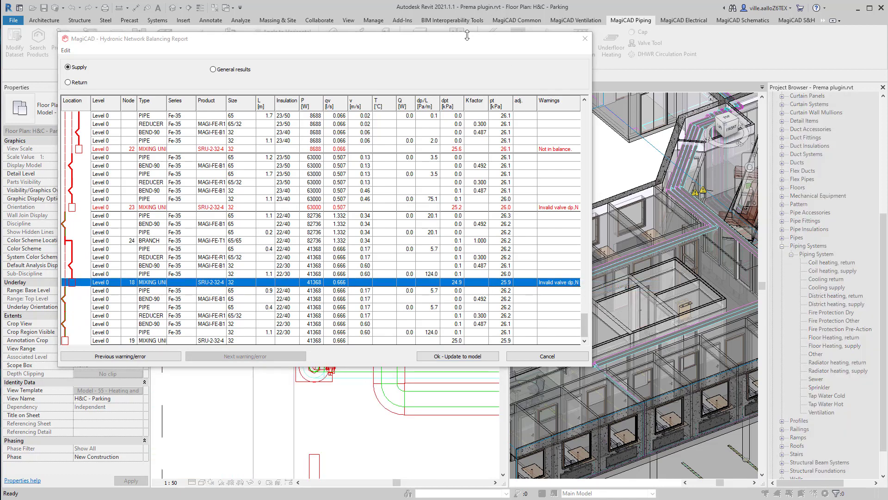
{"action": "left_click_drag", "start_coordinate": [468, 36], "coordinate": [887, 86]}
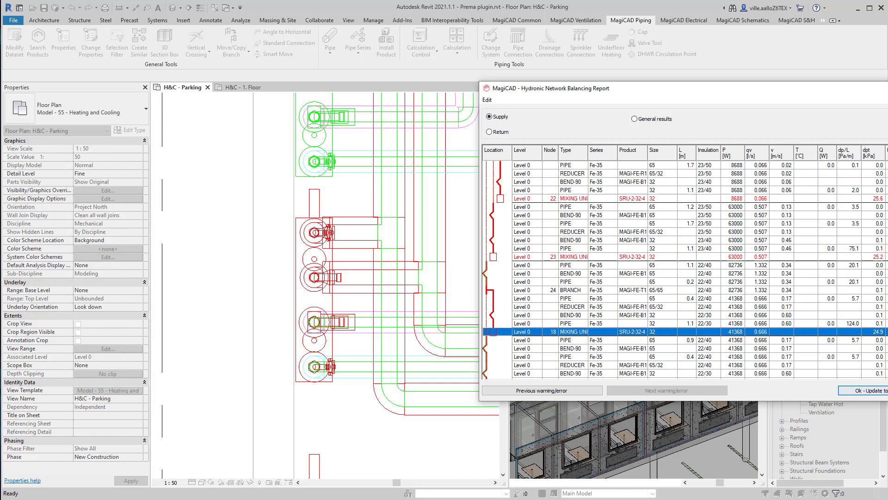
Accept the balancing results, clear the selection, and zoom out over the H&C - Parking plan shunt units.
{"action": "left_click", "coordinate": [877, 390]}
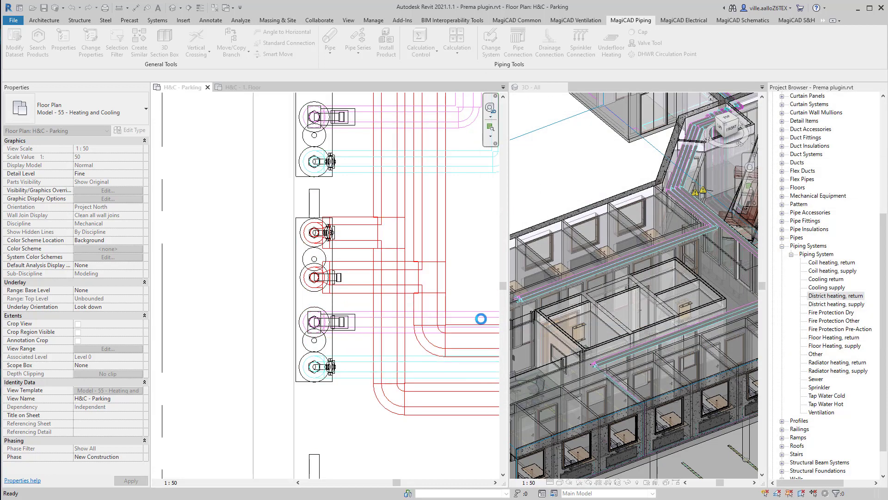
{"action": "middle_click_drag", "start_coordinate": [482, 324], "coordinate": [395, 349]}
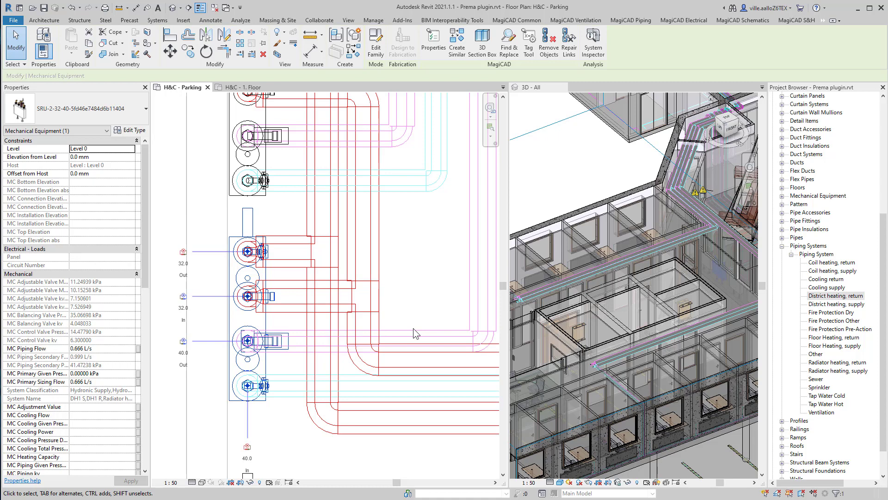
{"action": "scroll", "coordinate": [413, 328], "scroll_direction": "down", "scroll_amount": 1}
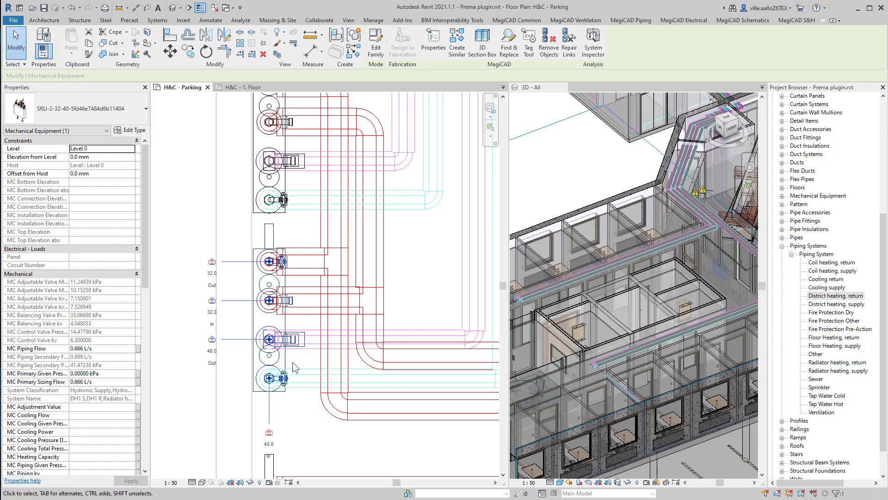
{"action": "left_click", "coordinate": [453, 227]}
{"action": "scroll", "coordinate": [453, 227], "scroll_direction": "down", "scroll_amount": 2}
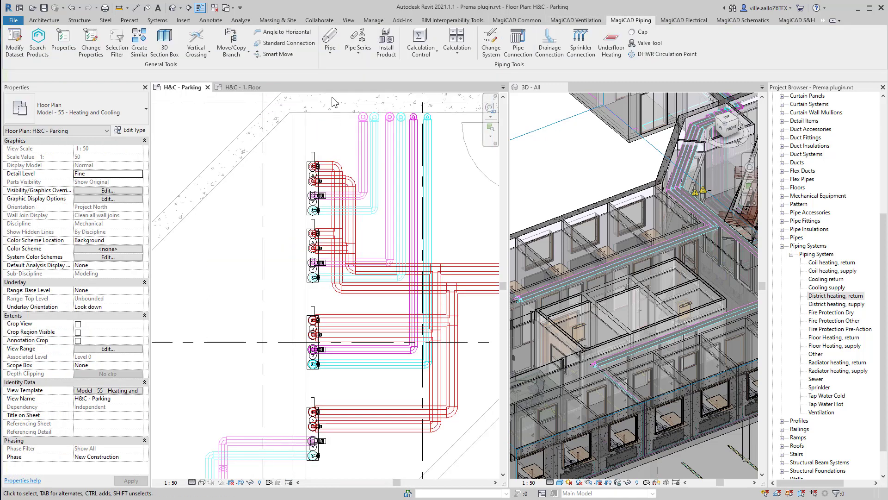
Pick all four shunt units with Prema Update Shunt Unit(s) and confirm them for recalculation.
{"action": "left_click", "coordinate": [404, 21]}
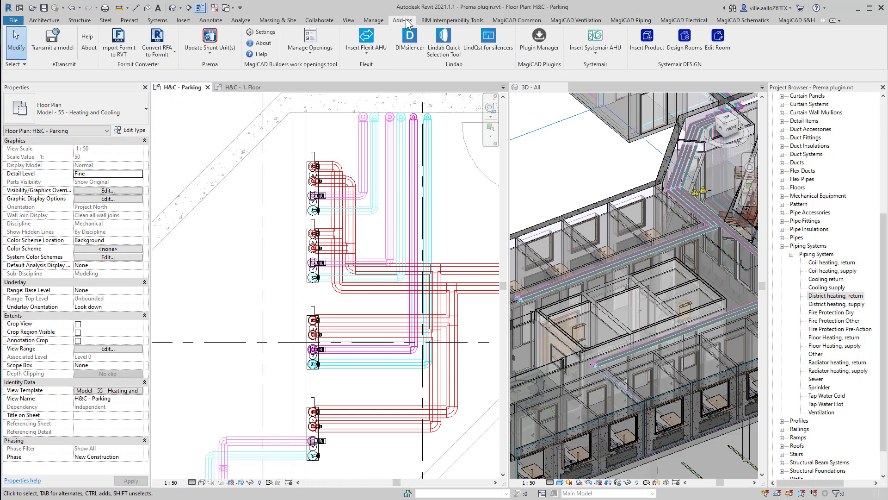
{"action": "left_click", "coordinate": [214, 53]}
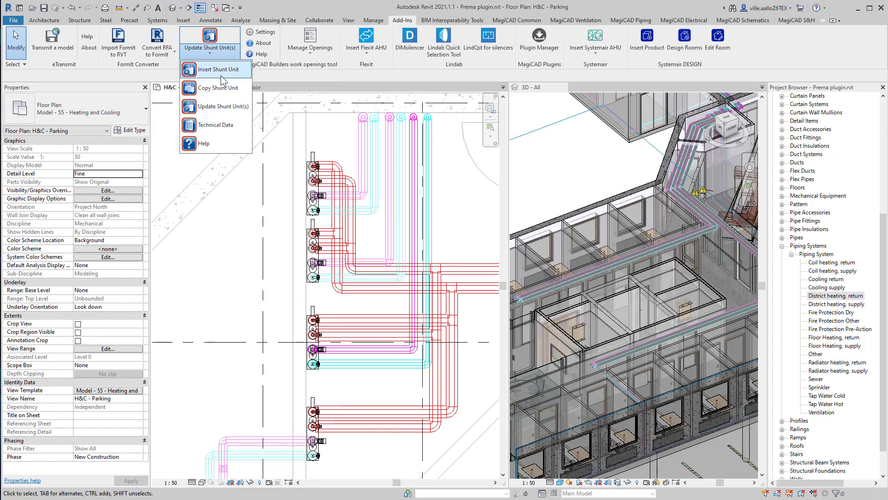
{"action": "left_click", "coordinate": [226, 107]}
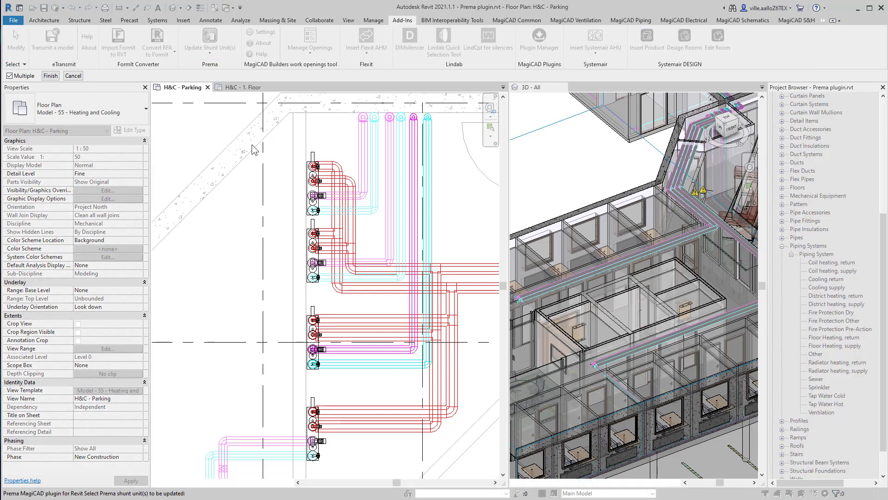
{"action": "left_click", "coordinate": [313, 160]}
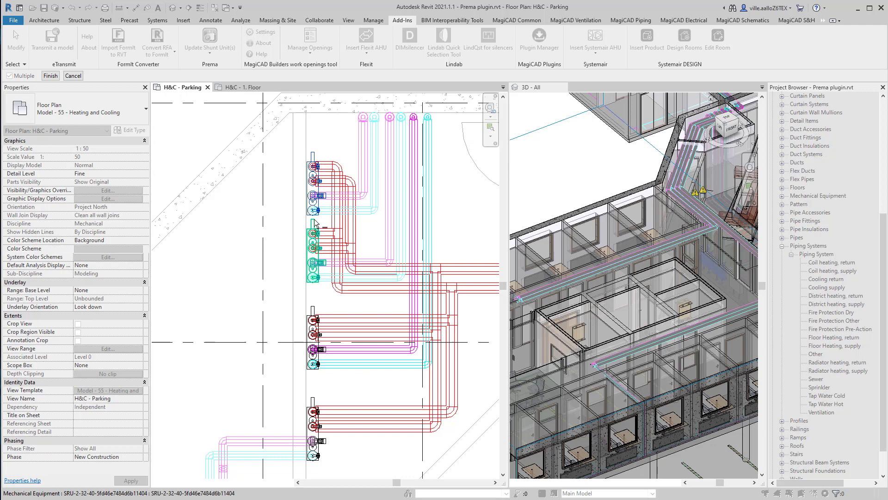
{"action": "left_click", "coordinate": [313, 234]}
{"action": "left_click", "coordinate": [313, 320]}
{"action": "left_click", "coordinate": [323, 405]}
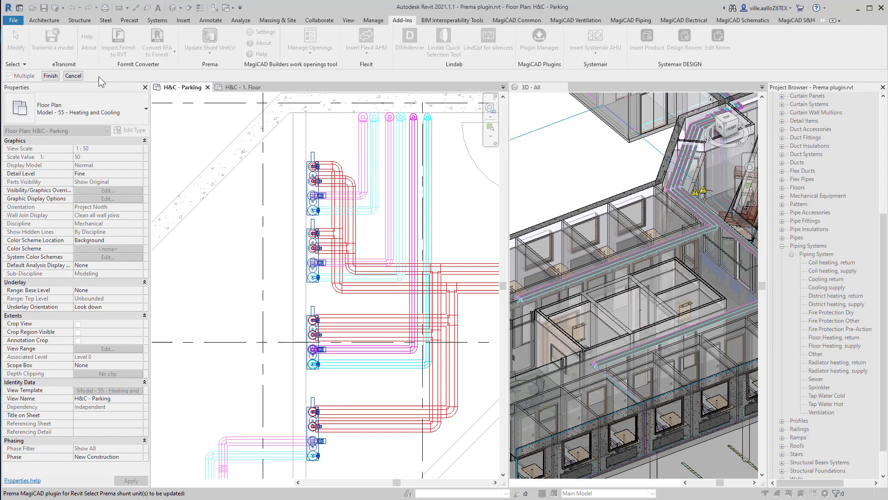
{"action": "left_click", "coordinate": [51, 76]}
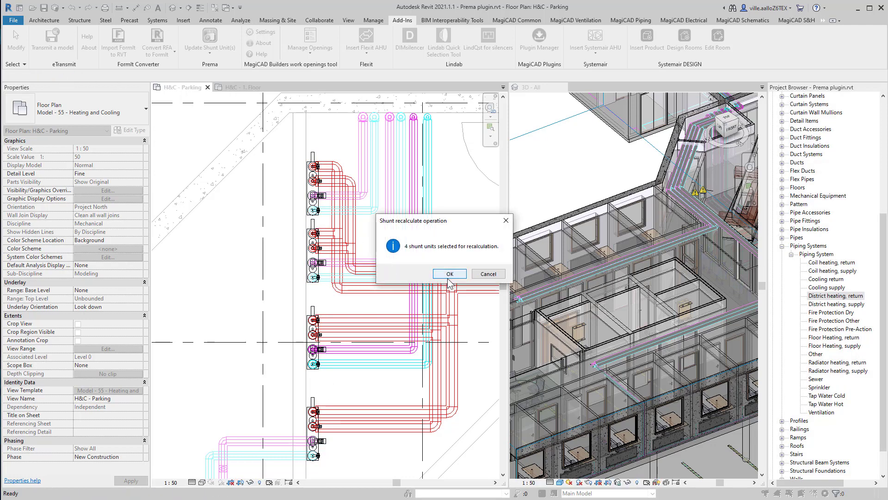
{"action": "left_click", "coordinate": [447, 279]}
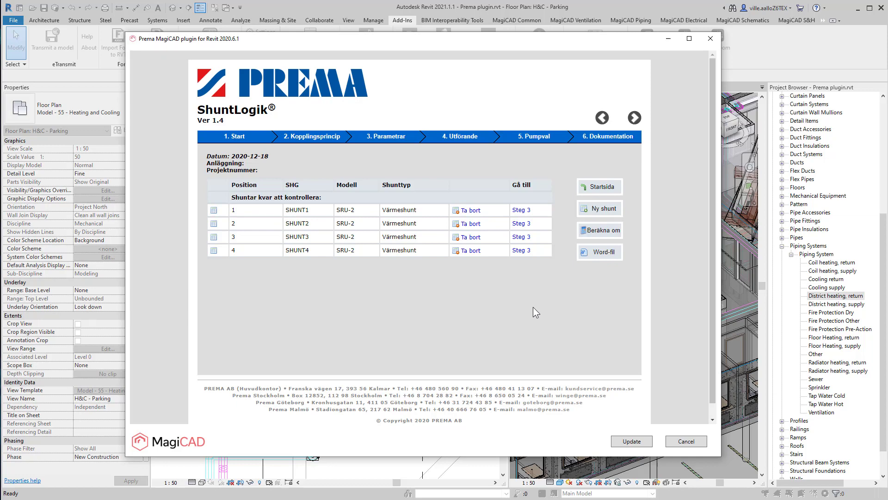
Recalculate SHUNT1–SHUNT4 in ShuntLogik, accept the results, and update the Revit drawing with them.
{"action": "left_click", "coordinate": [615, 239]}
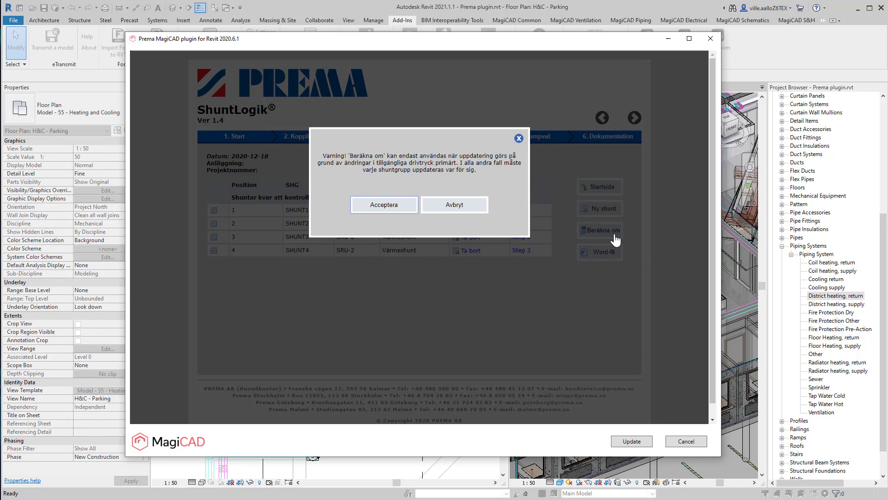
{"action": "left_click", "coordinate": [386, 207]}
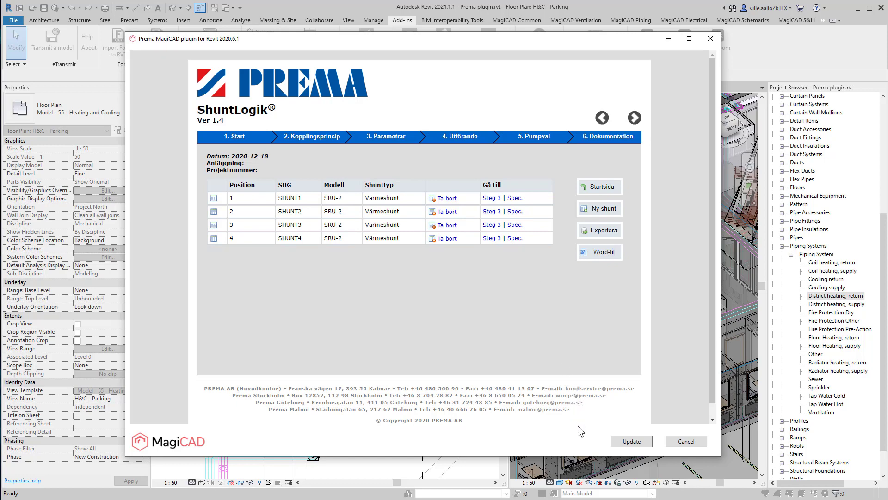
{"action": "left_click", "coordinate": [638, 445]}
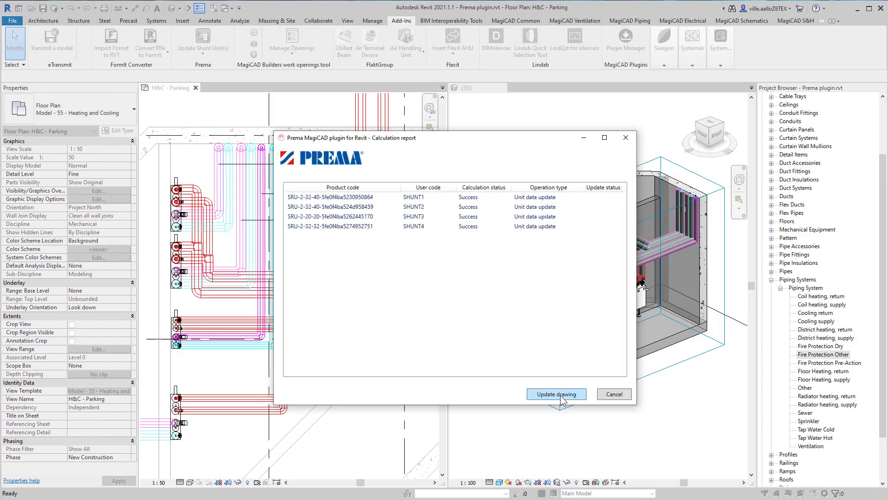
{"action": "left_click", "coordinate": [561, 399]}
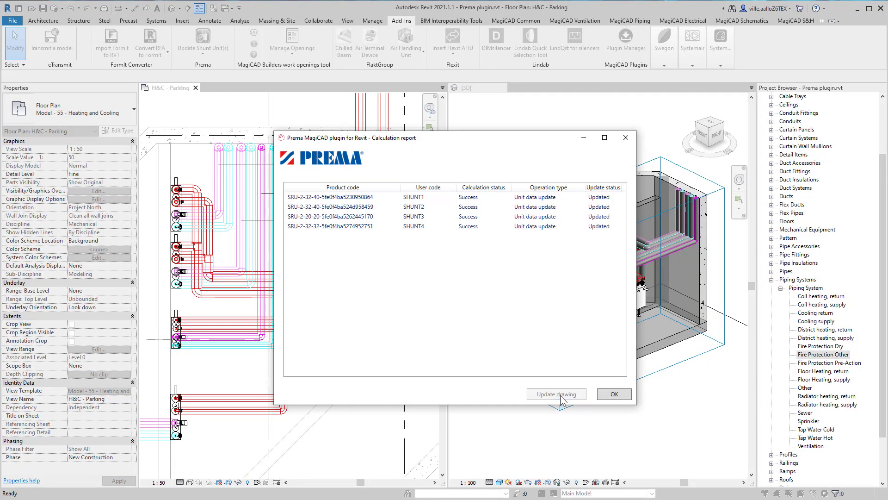
{"action": "left_click", "coordinate": [614, 394]}
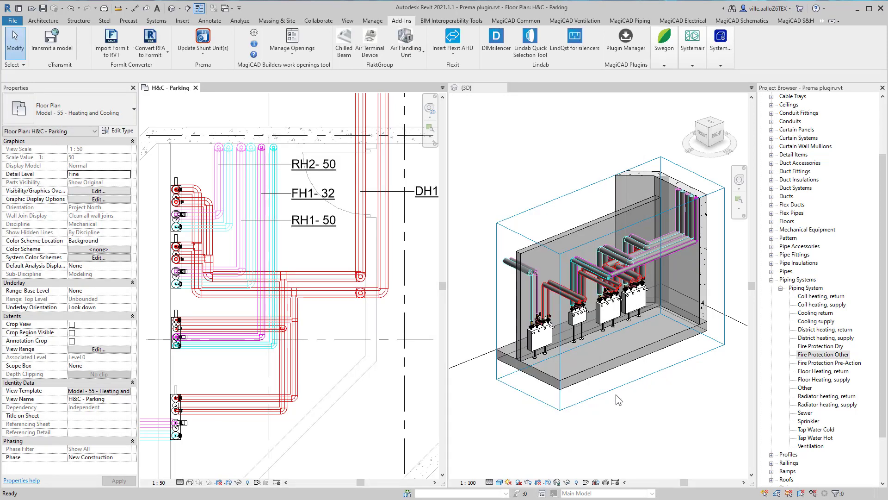
Rerun Heating/Cooling Balancing with default options and apply the results via Ok - Update to model.
{"action": "left_click", "coordinate": [632, 21]}
{"action": "left_click", "coordinate": [456, 44]}
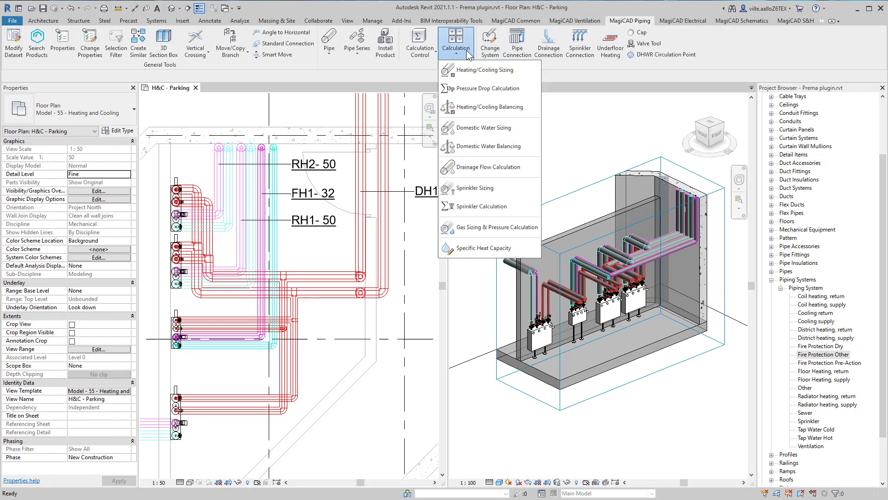
{"action": "left_click", "coordinate": [486, 107]}
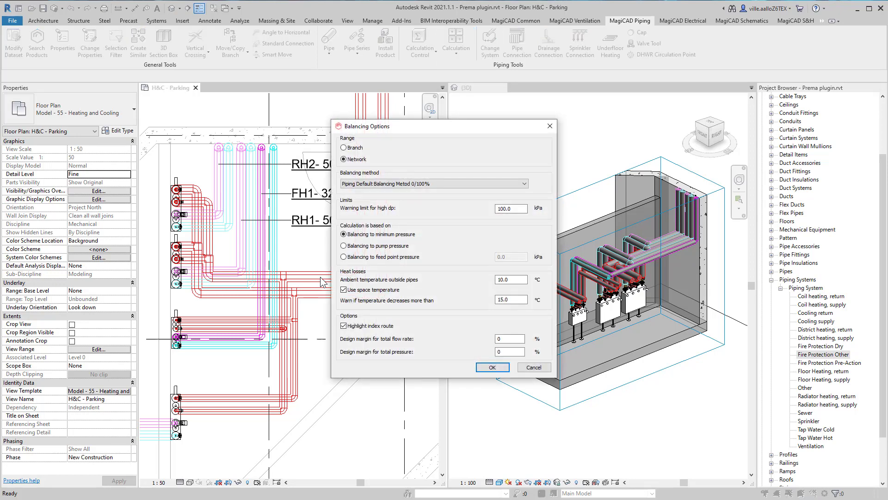
{"action": "key", "text": "Return"}
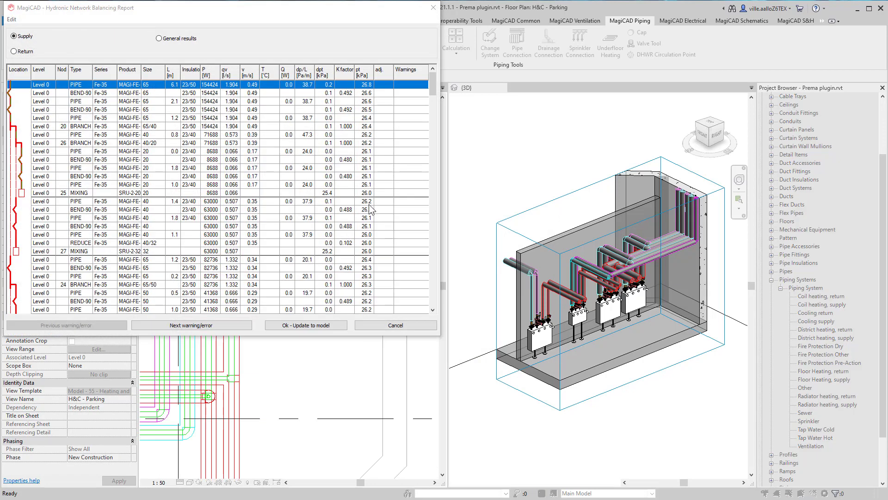
{"action": "left_click_drag", "start_coordinate": [434, 82], "coordinate": [440, 105]}
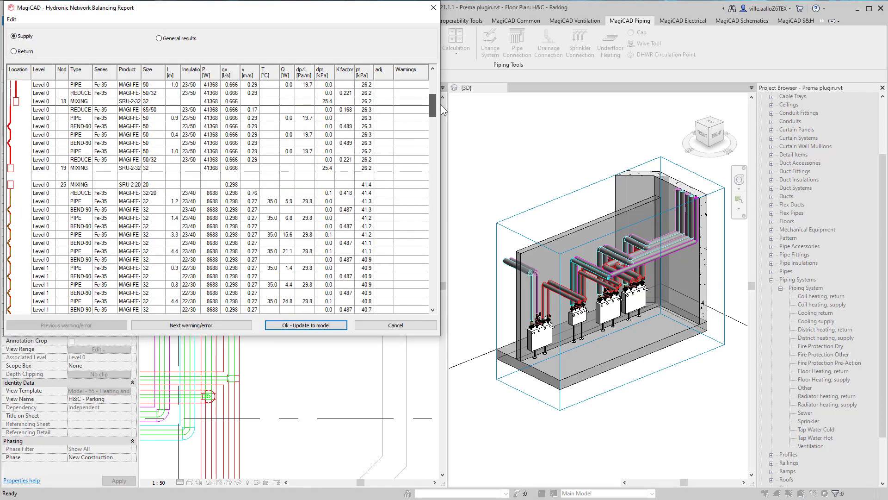
{"action": "left_click", "coordinate": [305, 326]}
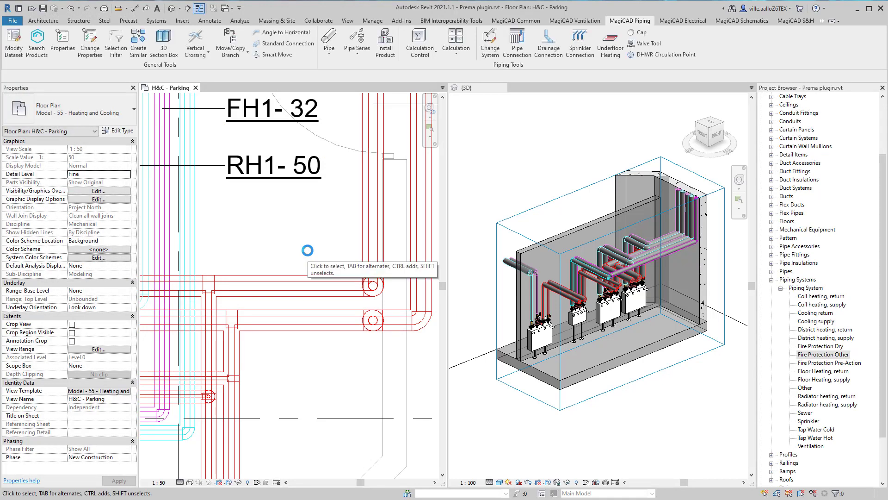
Select the SRU-2-20-20 shunt unit to show its 25.19 kPa pressure drop and 0.066 L/s flow.
{"action": "scroll", "coordinate": [284, 240], "scroll_direction": "down", "scroll_amount": 3}
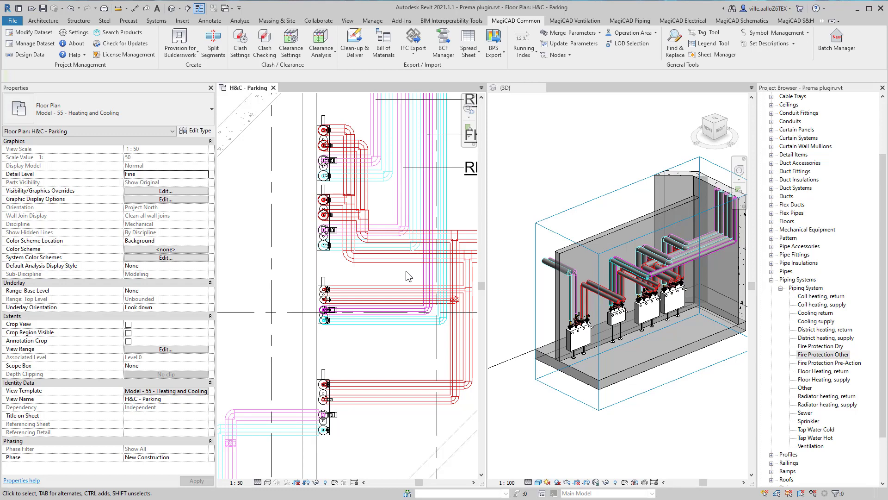
{"action": "left_click", "coordinate": [327, 286]}
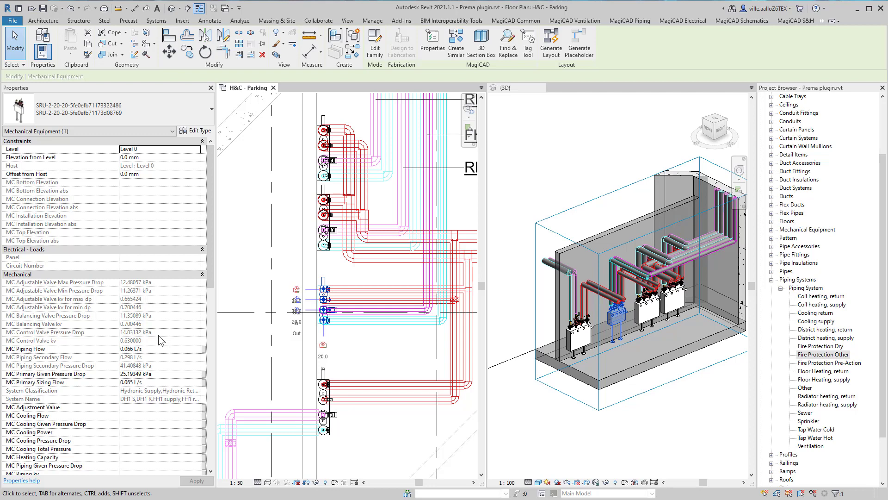
View the Prema Technical Data component list for the shunt unit, then close it.
{"action": "left_click", "coordinate": [403, 20]}
{"action": "left_click", "coordinate": [205, 53]}
{"action": "left_click", "coordinate": [209, 126]}
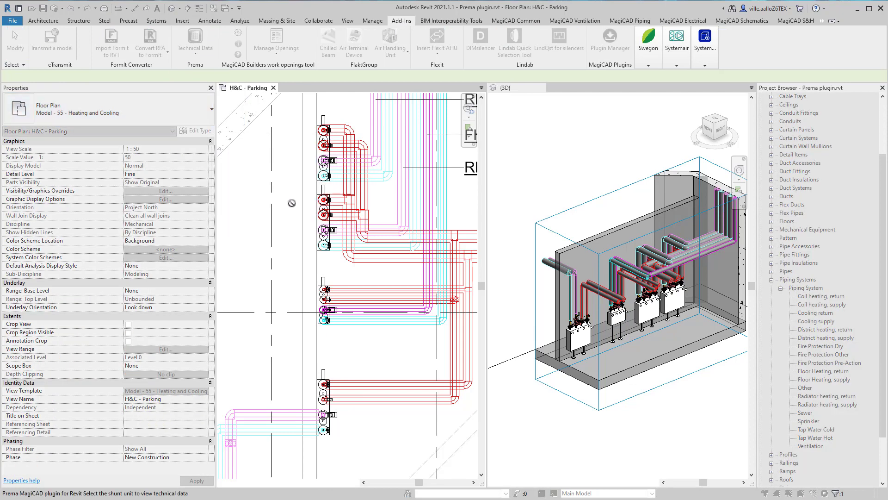
{"action": "left_click", "coordinate": [325, 286]}
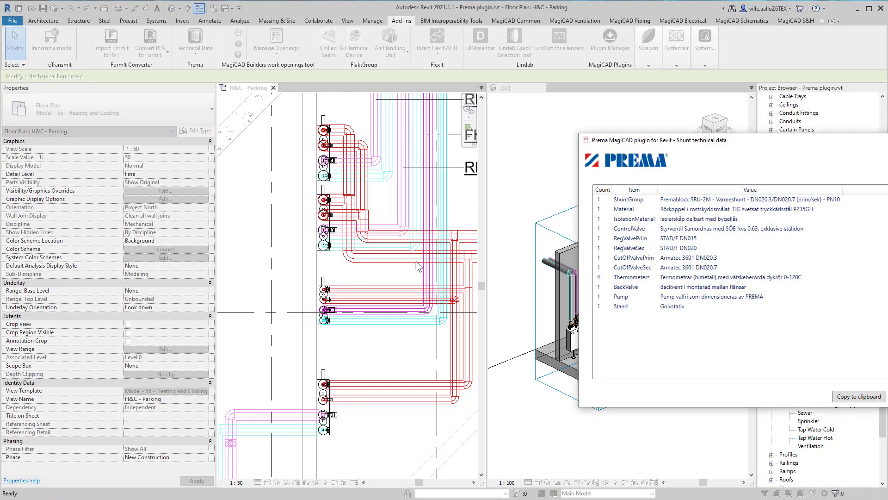
{"action": "left_click_drag", "start_coordinate": [655, 146], "coordinate": [561, 143]}
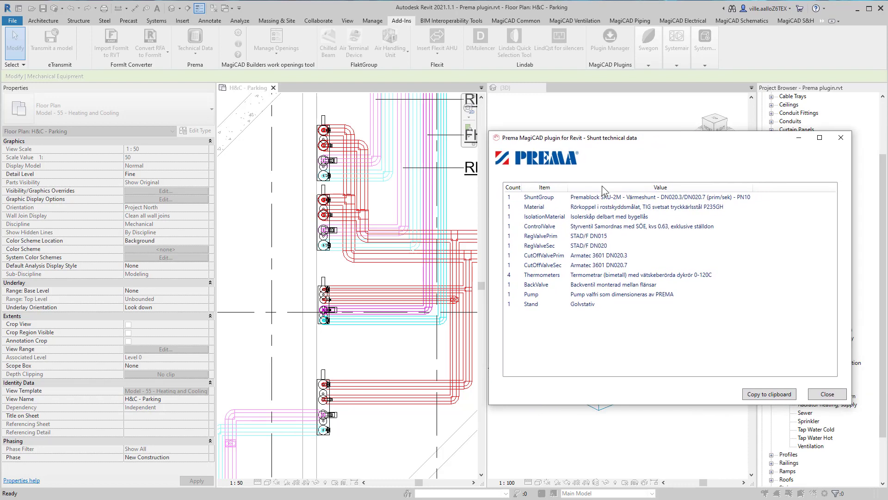
{"action": "left_click", "coordinate": [828, 396]}
{"action": "left_click", "coordinate": [195, 52]}
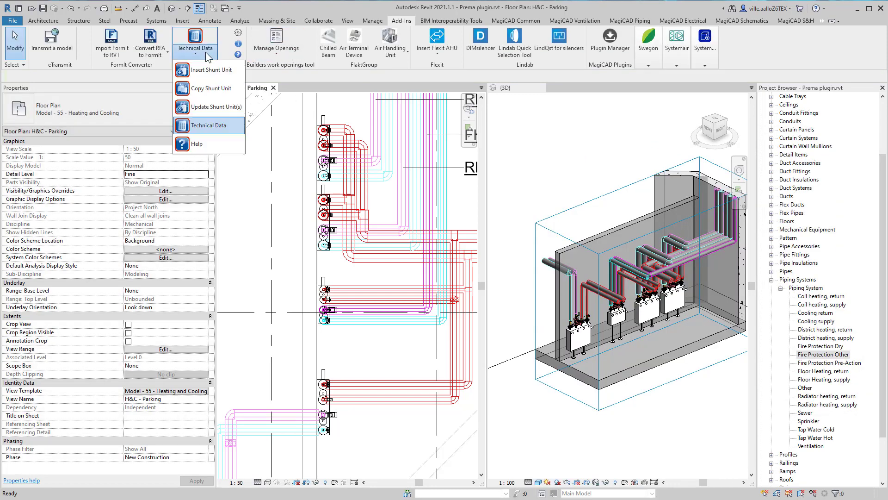
Open the Prema MagiCAD plugin for Revit user guide PDF from the Prema Help entry.
{"action": "left_click", "coordinate": [217, 142]}
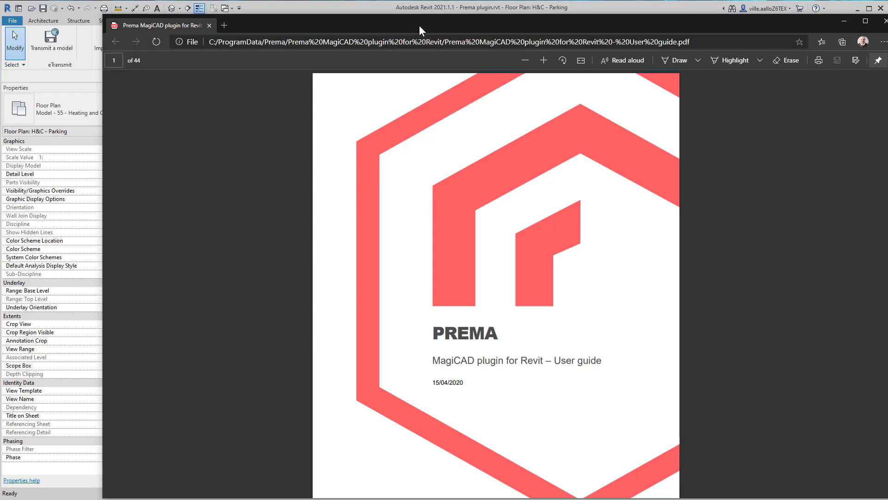
{"action": "left_click_drag", "start_coordinate": [420, 25], "coordinate": [413, 19]}
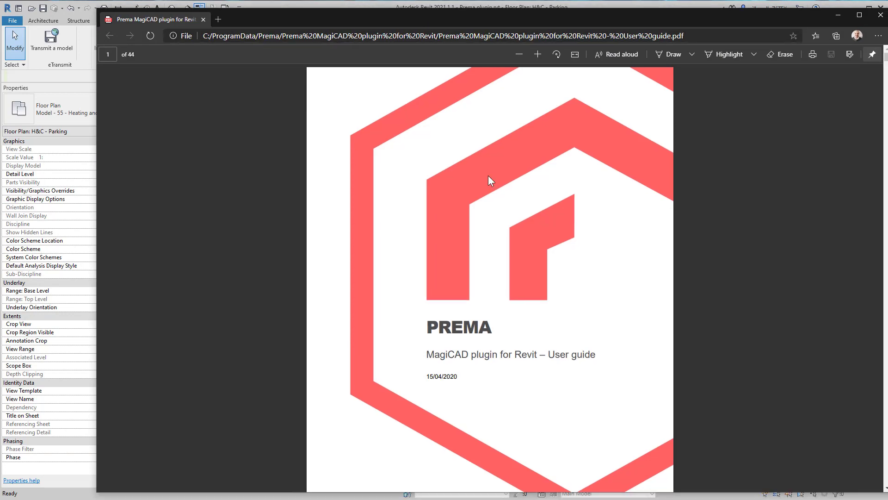